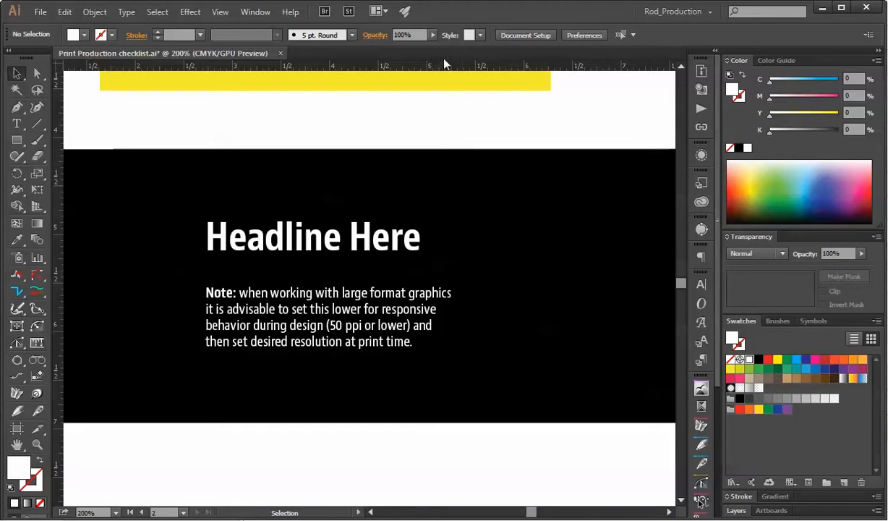
Step: Move the black text block slightly to the left within the yellow rectangle
{"action": "scroll", "coordinate": [308, 218], "scroll_direction": "up", "scroll_amount": 5}
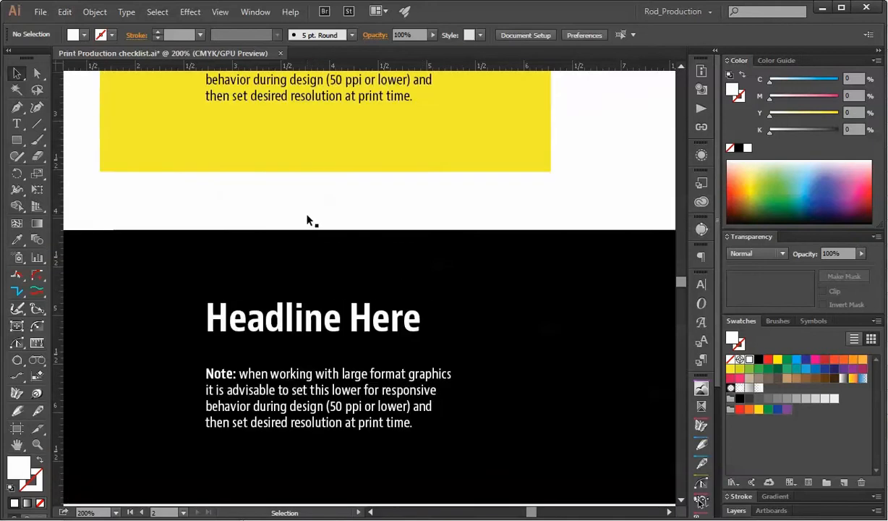
{"action": "scroll", "coordinate": [308, 218], "scroll_direction": "up", "scroll_amount": 3}
{"action": "scroll", "coordinate": [308, 219], "scroll_direction": "down", "scroll_amount": 1}
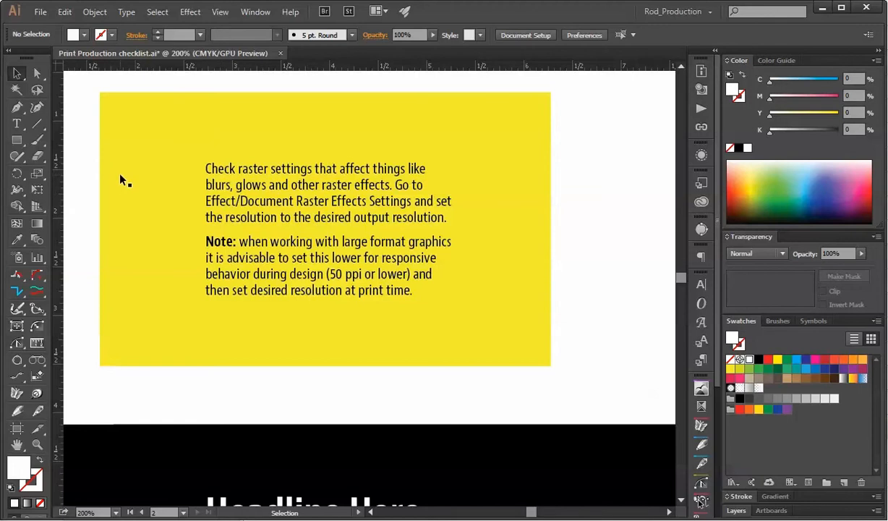
{"action": "key", "text": "space"}
{"action": "left_click_drag", "start_coordinate": [123, 162], "coordinate": [168, 198]}
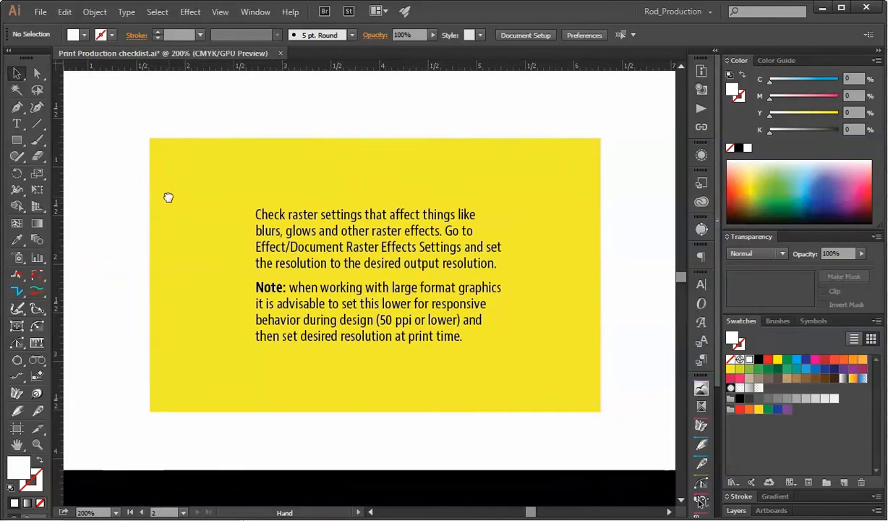
{"action": "left_click", "coordinate": [338, 249]}
{"action": "left_click_drag", "start_coordinate": [338, 250], "coordinate": [327, 250]}
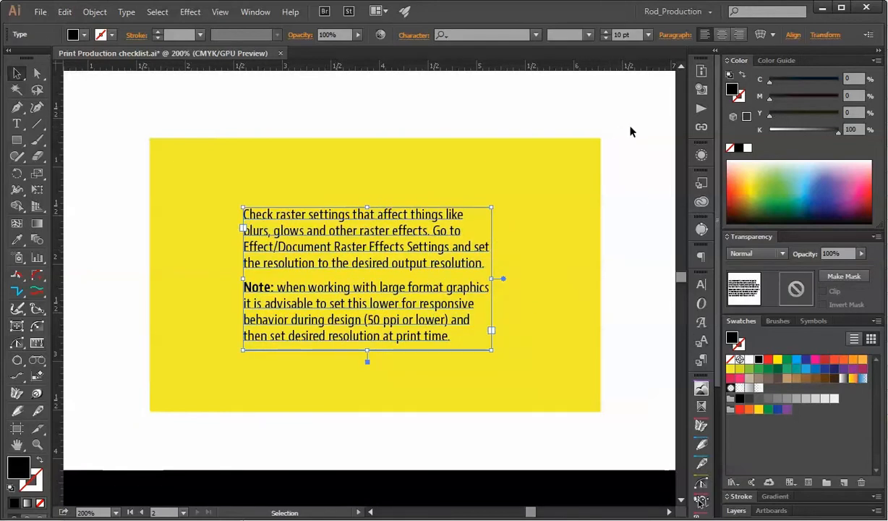
{"action": "left_click", "coordinate": [649, 152]}
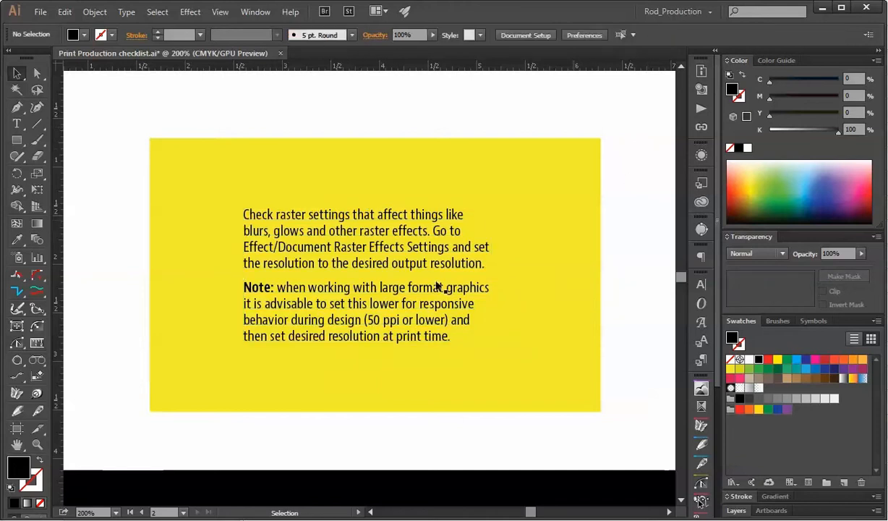
Step: Display the Attributes options for the text block on the yellow rectangle
{"action": "left_click", "coordinate": [431, 267]}
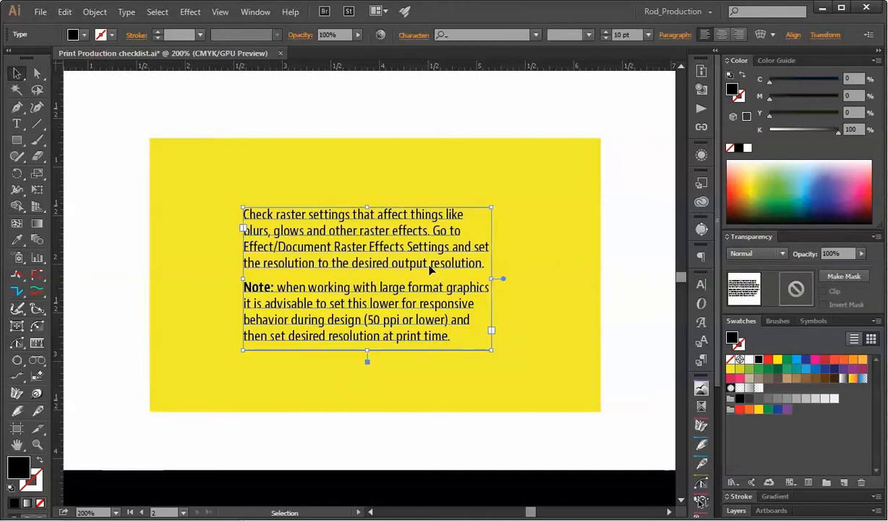
{"action": "left_click", "coordinate": [701, 156]}
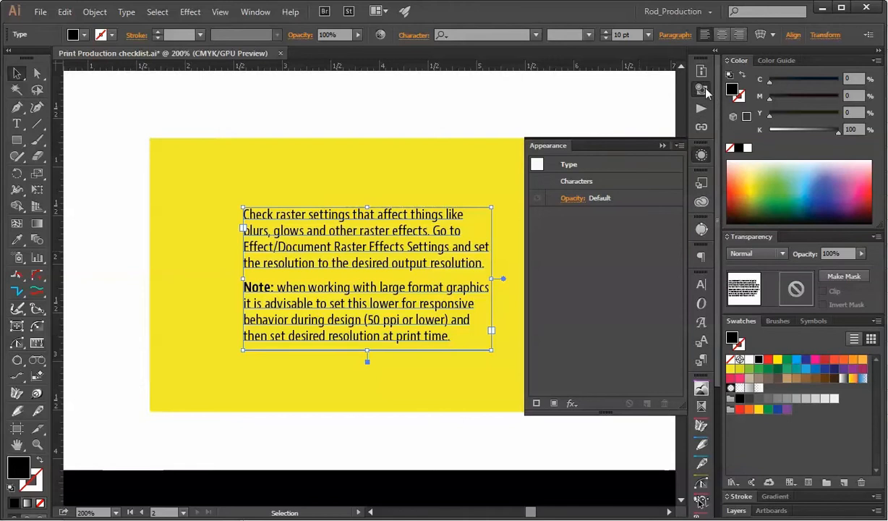
{"action": "left_click", "coordinate": [706, 87]}
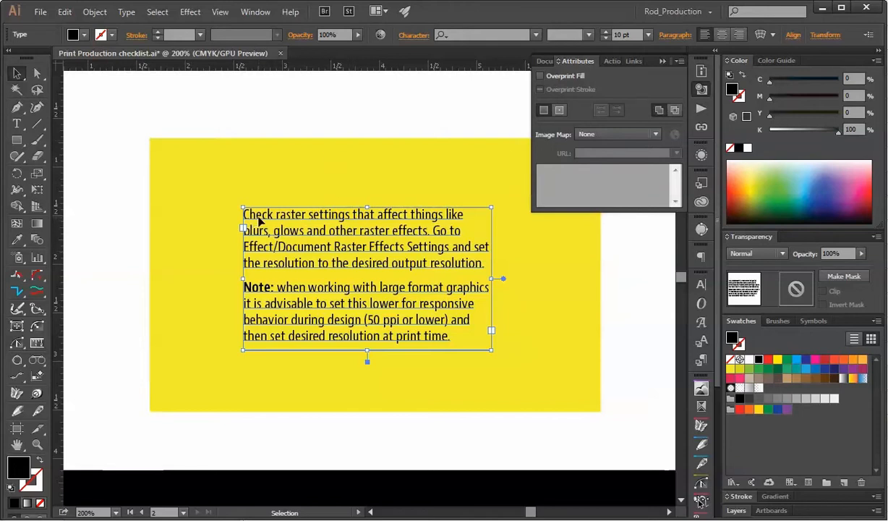
{"action": "left_click", "coordinate": [258, 110]}
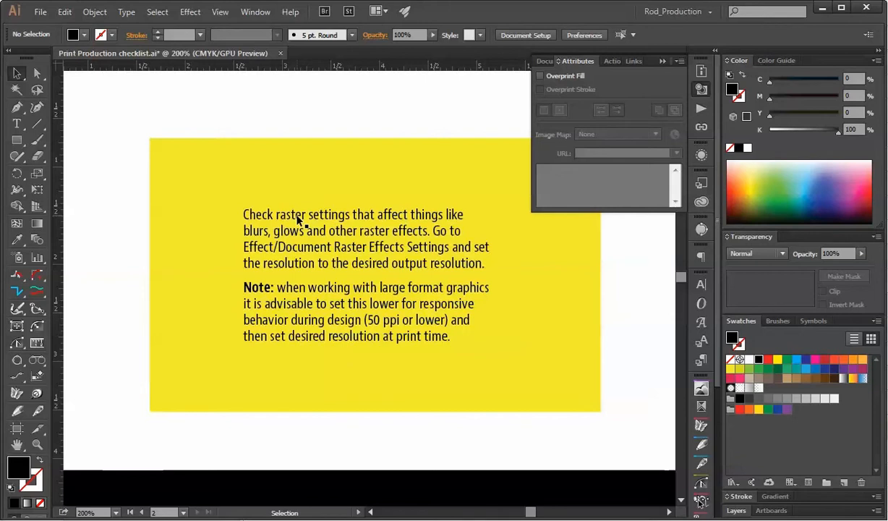
Step: Duplicate the black text block, placing the copy diagonally below and to the right of the original
{"action": "left_click", "coordinate": [297, 217]}
{"action": "left_click_drag", "start_coordinate": [308, 214], "coordinate": [446, 311]}
{"action": "left_click", "coordinate": [319, 271]}
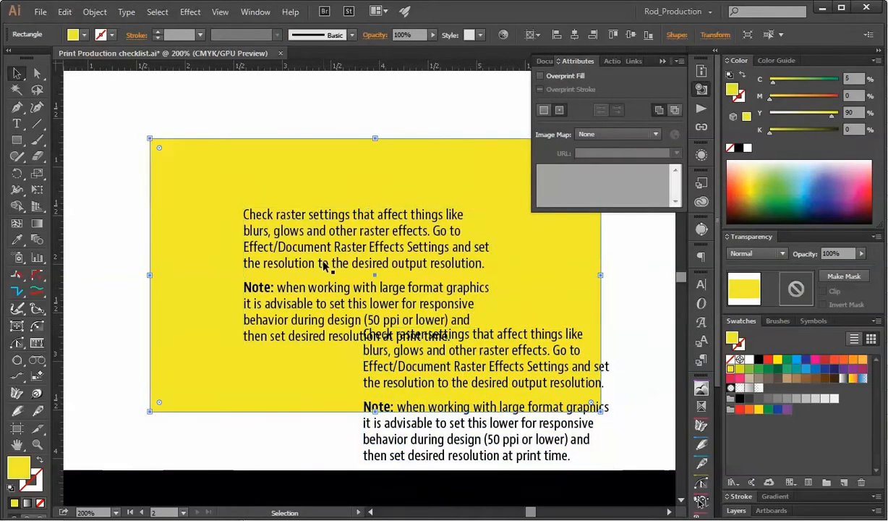
Step: Fill the original text block on the yellow rectangle with white
{"action": "left_click", "coordinate": [325, 266]}
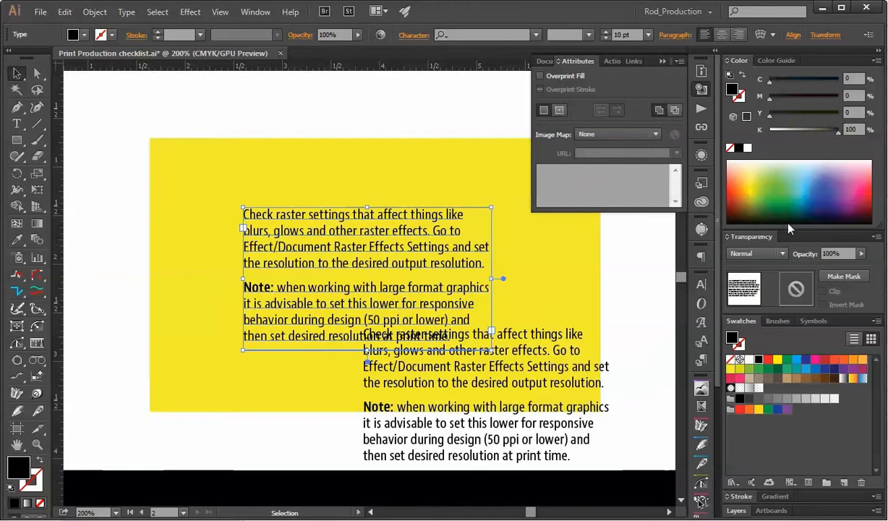
{"action": "left_click", "coordinate": [749, 149]}
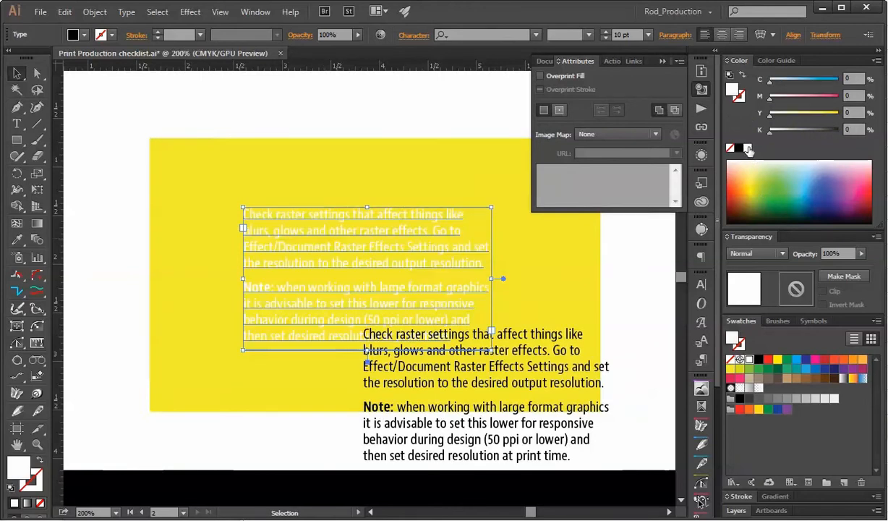
{"action": "left_click", "coordinate": [122, 221]}
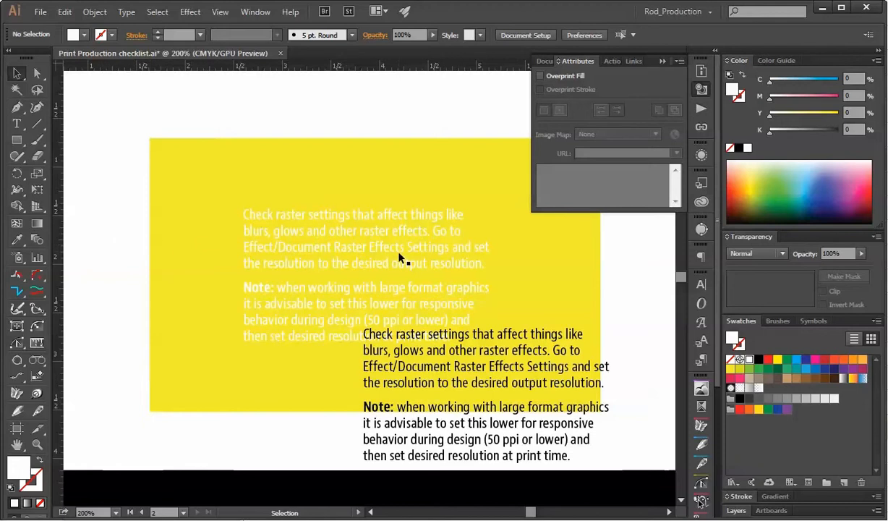
Step: Place the black text copy over the white text with a slight offset, exposing thin white edges around the letters
{"action": "left_click", "coordinate": [400, 355]}
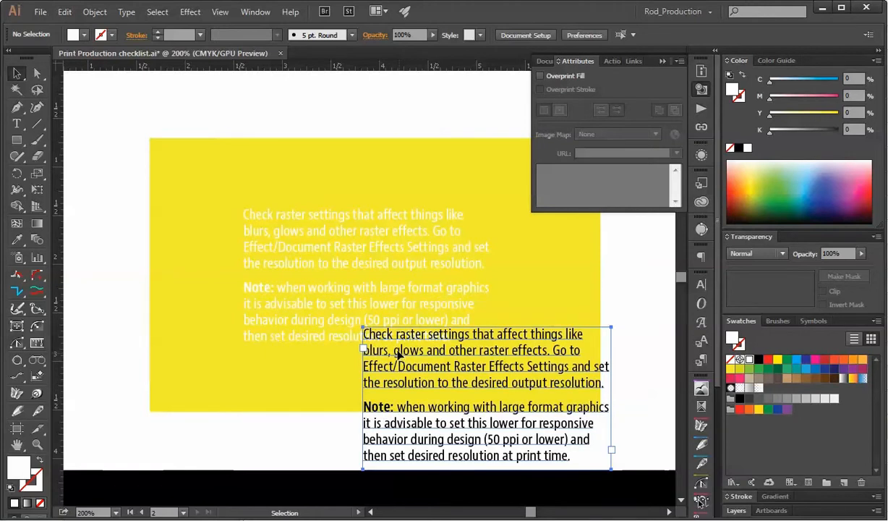
{"action": "left_click_drag", "start_coordinate": [400, 356], "coordinate": [279, 236]}
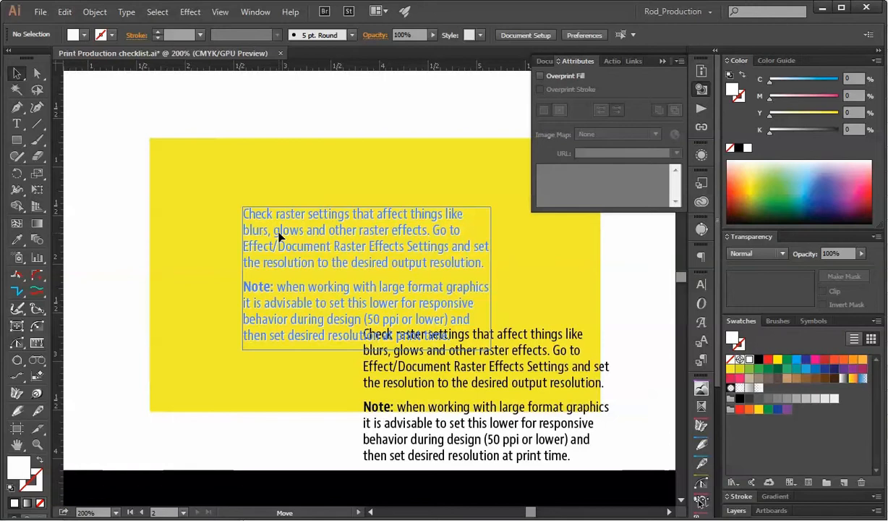
{"action": "left_click_drag", "start_coordinate": [279, 237], "coordinate": [278, 237]}
{"action": "key", "text": "z"}
{"action": "left_click_drag", "start_coordinate": [230, 192], "coordinate": [448, 432]}
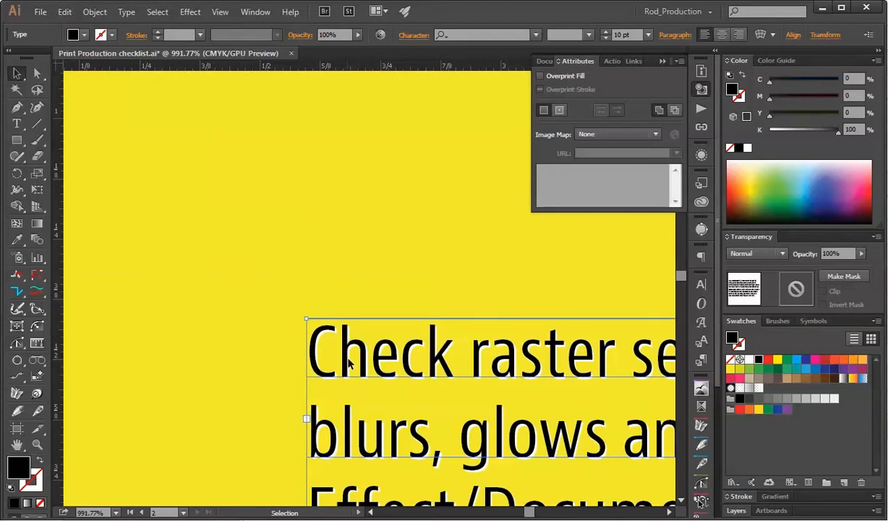
{"action": "left_click_drag", "start_coordinate": [346, 363], "coordinate": [346, 363]}
{"action": "left_click_drag", "start_coordinate": [518, 383], "coordinate": [293, 129]}
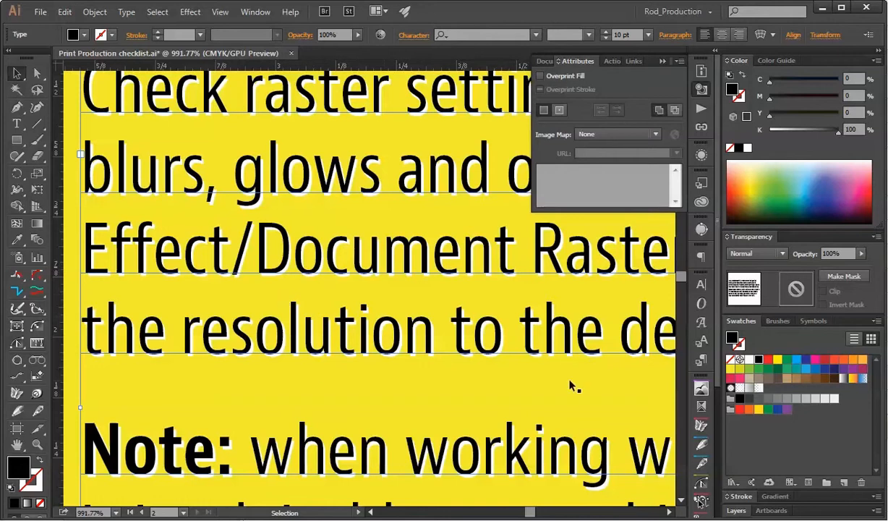
Step: Shift the black text block slightly up and to the left, and delete the white text behind it
{"action": "key", "text": "ctrl+minus"}
{"action": "key", "text": "ctrl+minus"}
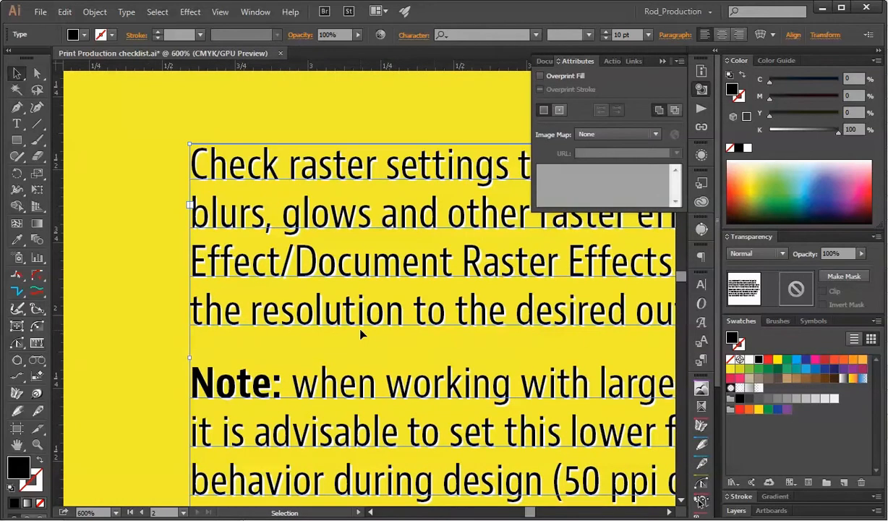
{"action": "left_click", "coordinate": [440, 314], "text": "ctrl+alt"}
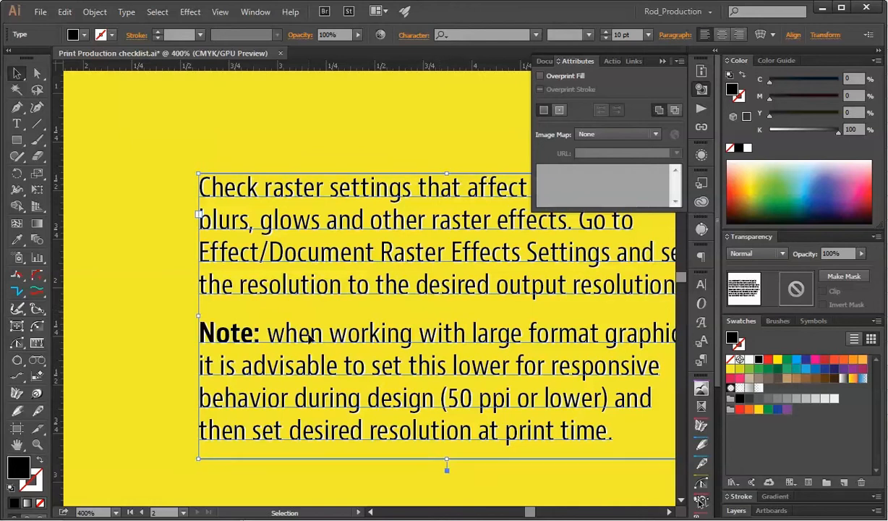
{"action": "left_click_drag", "start_coordinate": [309, 335], "coordinate": [258, 317]}
{"action": "left_click", "coordinate": [306, 430]}
{"action": "key", "text": "Delete"}
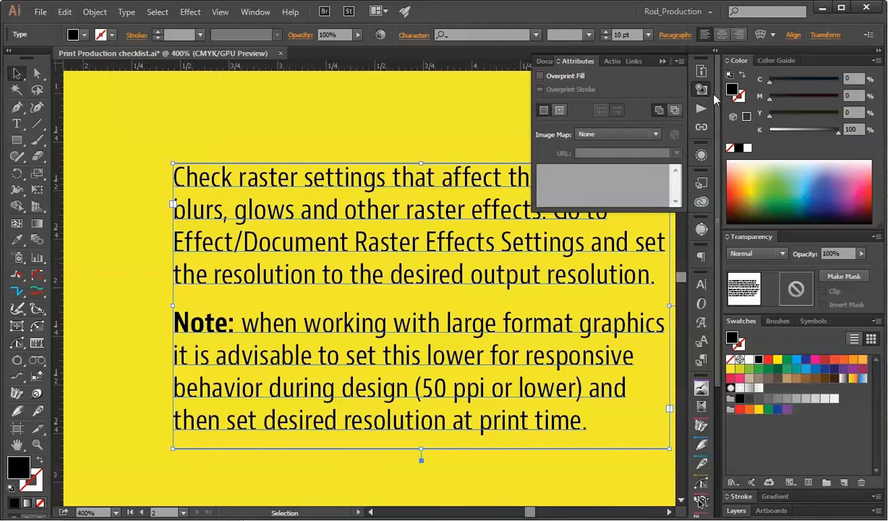
Step: Turn on Overprint Fill for the black text block on the yellow rectangle
{"action": "key", "text": "space"}
{"action": "key", "text": "ctrl+minus"}
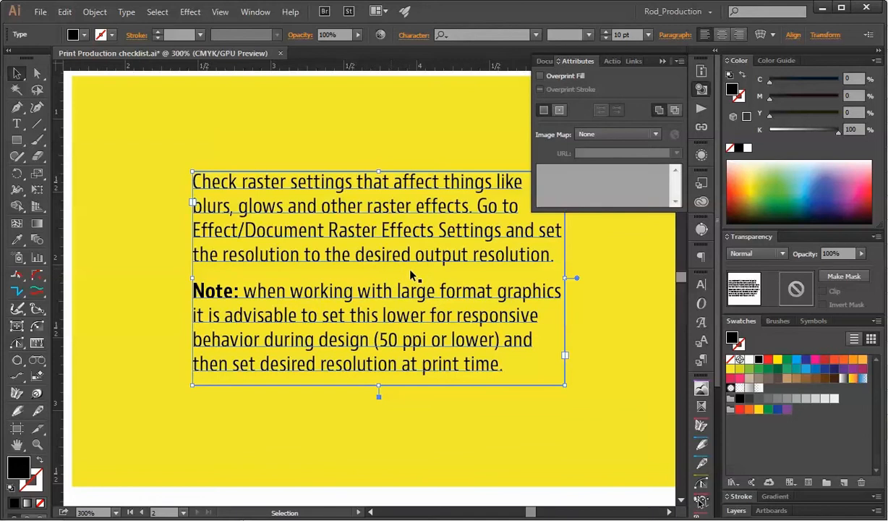
{"action": "key", "text": "space"}
{"action": "left_click_drag", "start_coordinate": [391, 255], "coordinate": [378, 305]}
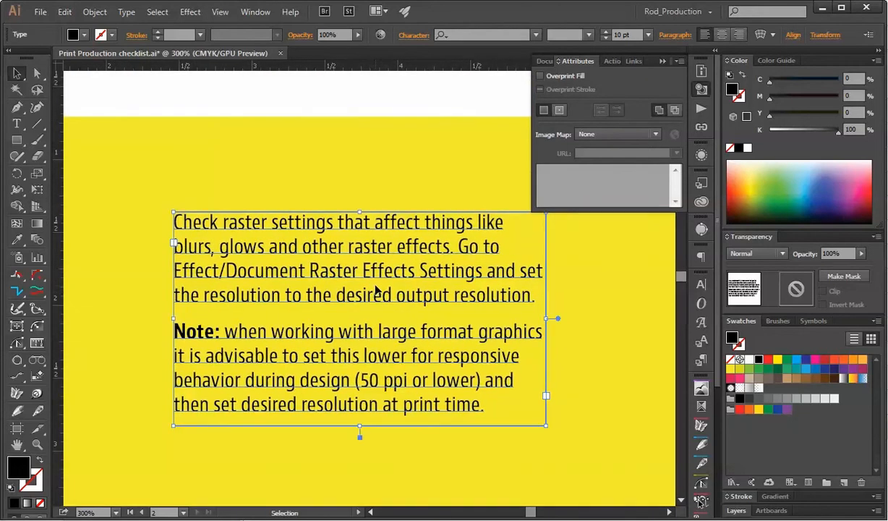
{"action": "key", "text": "space"}
{"action": "left_click_drag", "start_coordinate": [390, 338], "coordinate": [410, 320]}
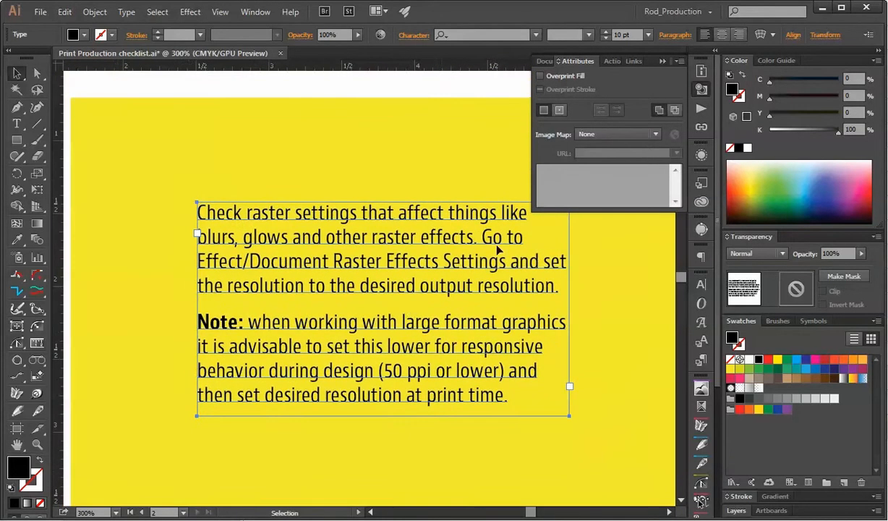
{"action": "left_click", "coordinate": [540, 76]}
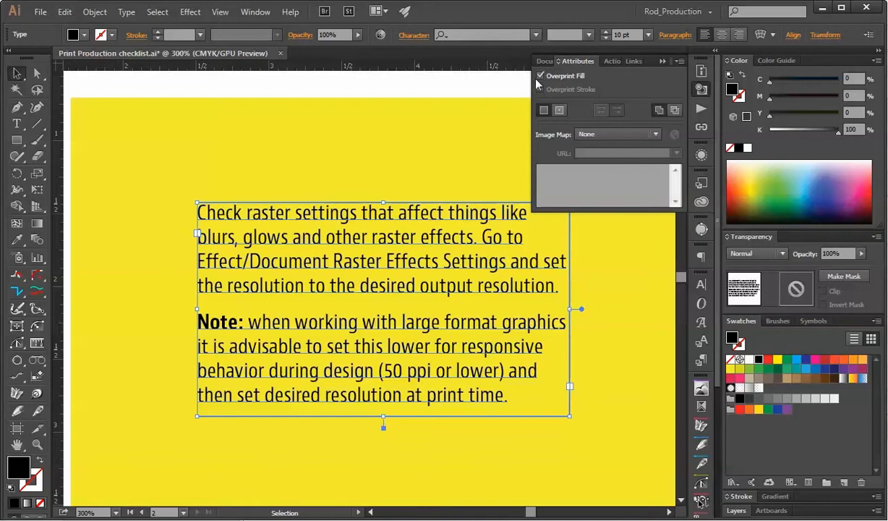
{"action": "left_click", "coordinate": [402, 90]}
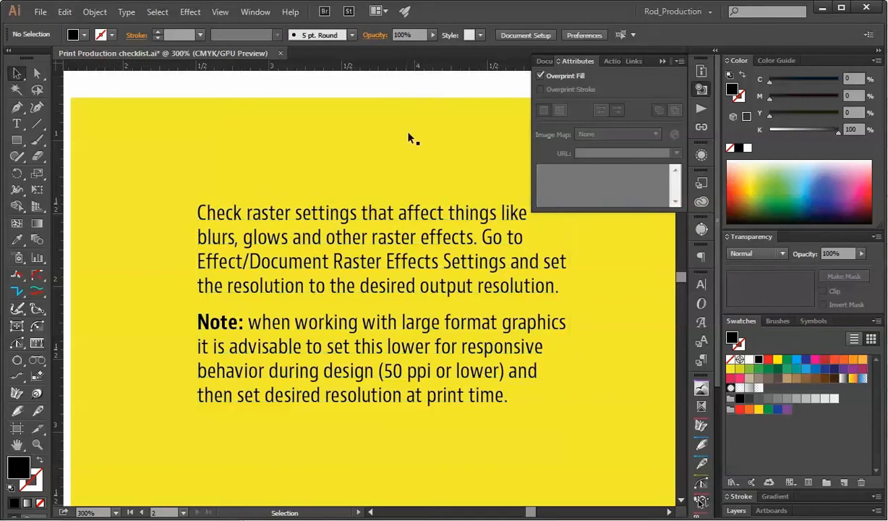
Step: Bring the black headline banner into view and turn on Overprint Preview for the document
{"action": "key", "text": "ctrl+minus"}
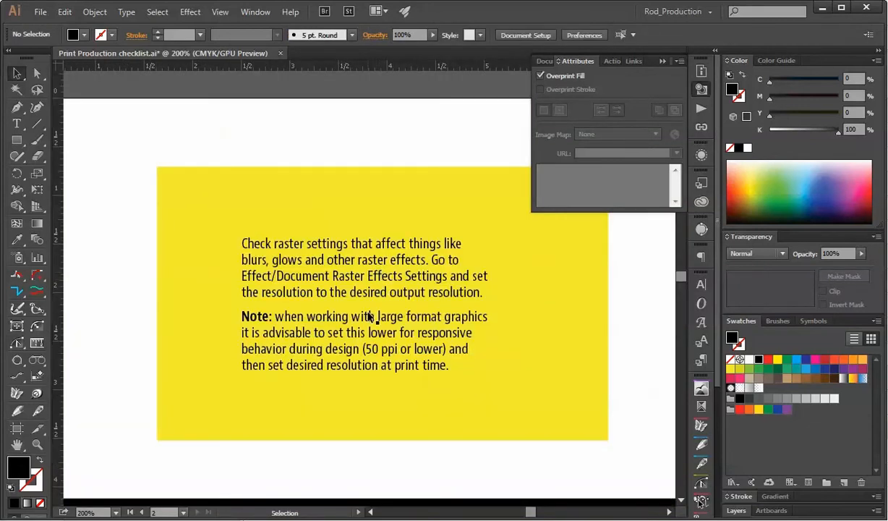
{"action": "key", "text": "ctrl+plus"}
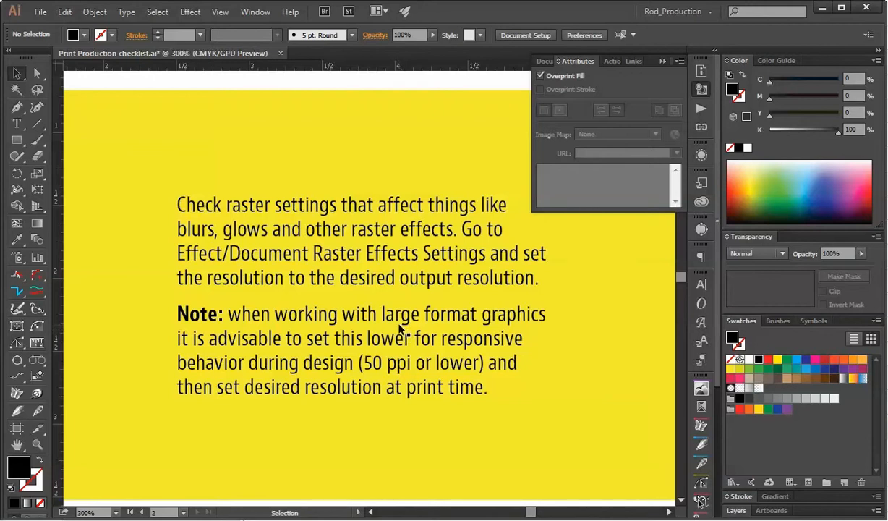
{"action": "key", "text": "ctrl+minus"}
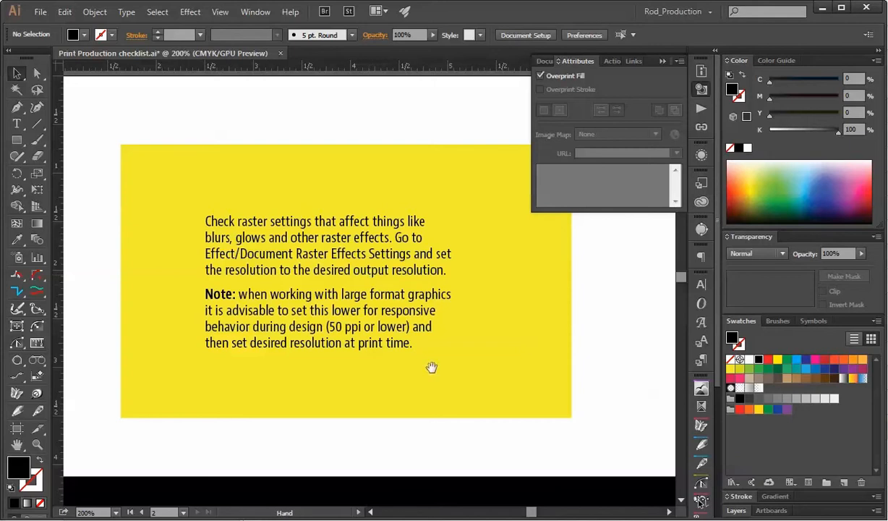
{"action": "left_click_drag", "start_coordinate": [433, 367], "coordinate": [321, 303]}
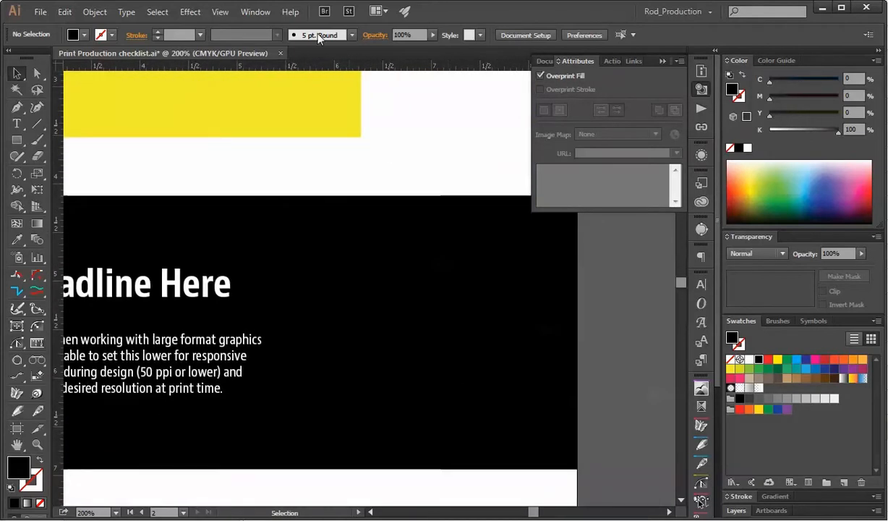
{"action": "left_click", "coordinate": [228, 13]}
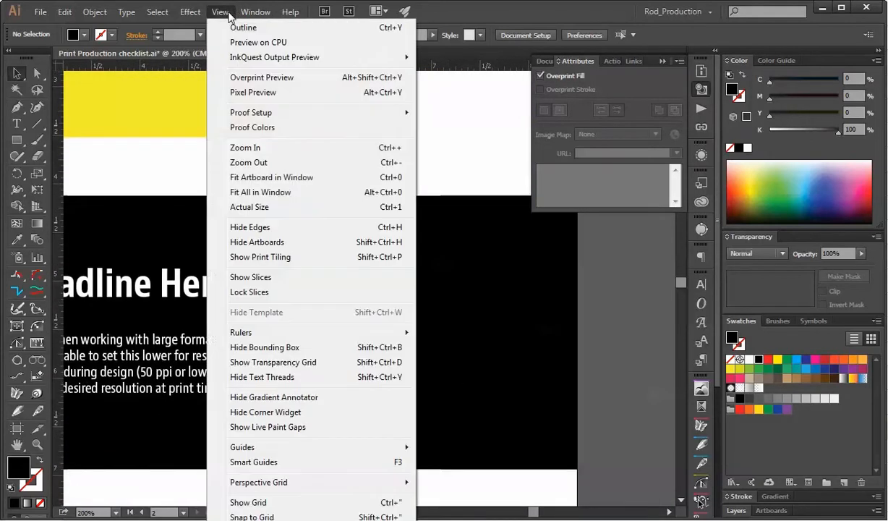
{"action": "left_click", "coordinate": [283, 80]}
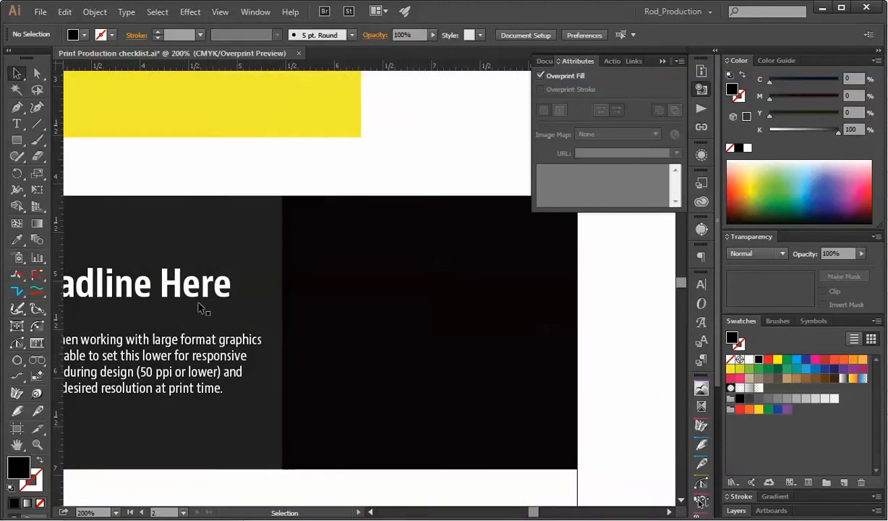
Step: Compare the CMYK fill values of the rectangle behind the headline and the black rectangle beside it
{"action": "left_click", "coordinate": [152, 225]}
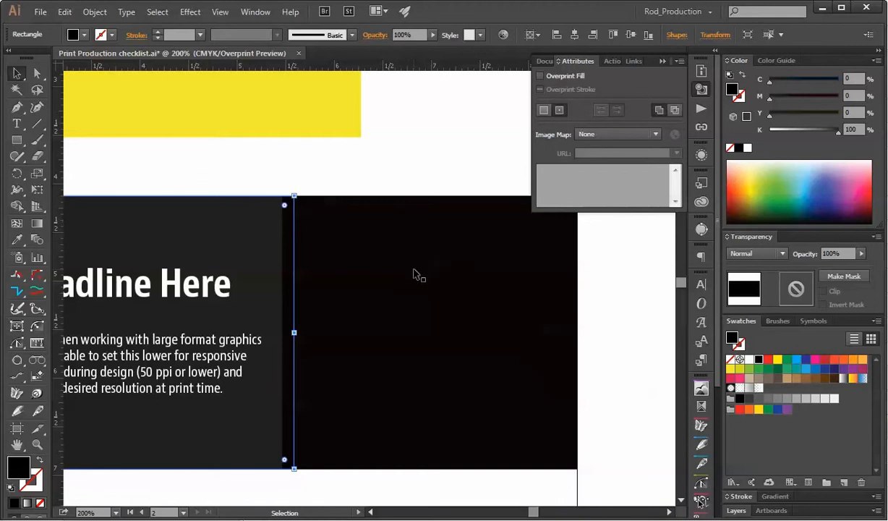
{"action": "left_click", "coordinate": [405, 283]}
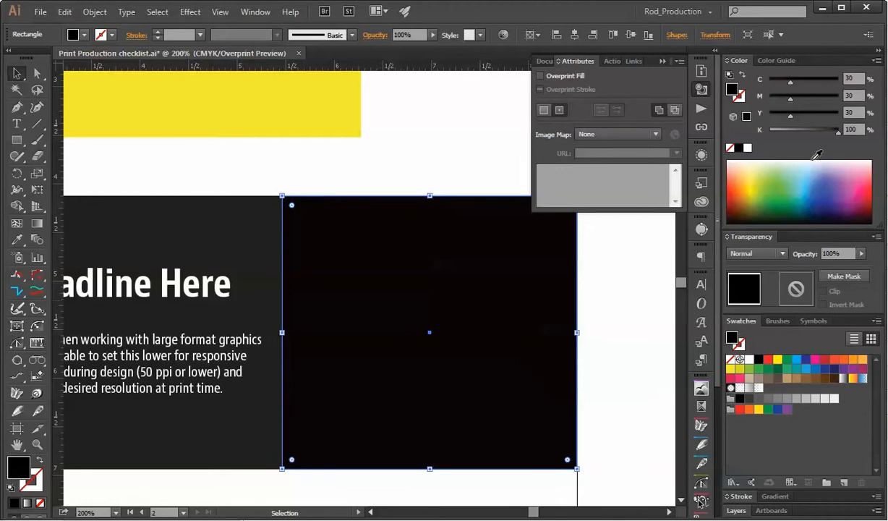
{"action": "left_click", "coordinate": [390, 174]}
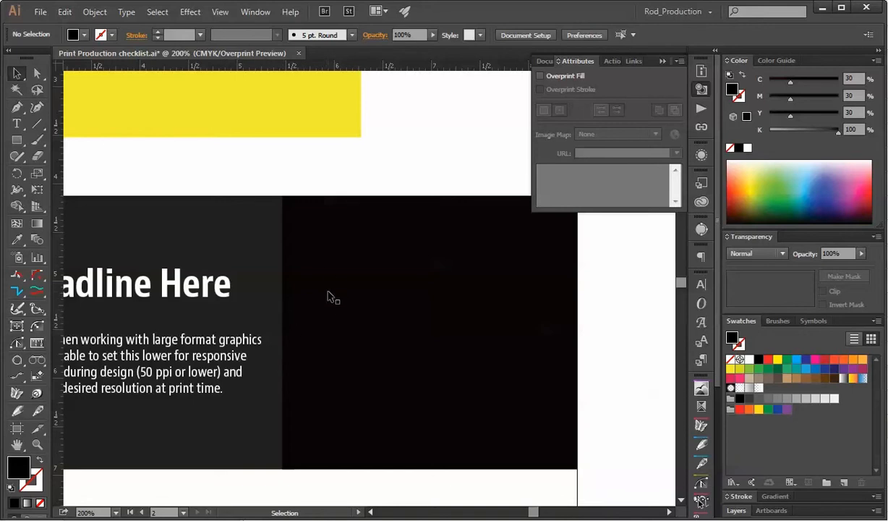
{"action": "key", "text": "space"}
{"action": "left_click_drag", "start_coordinate": [237, 268], "coordinate": [482, 257]}
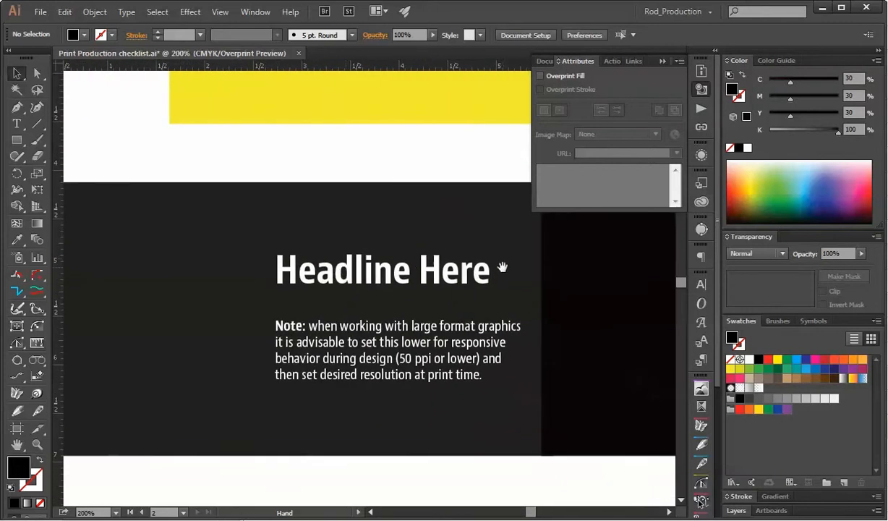
Step: Compare the fill values of the headline text, the rich black rectangle and the plain black rectangle behind the headline
{"action": "left_click_drag", "start_coordinate": [299, 266], "coordinate": [258, 279]}
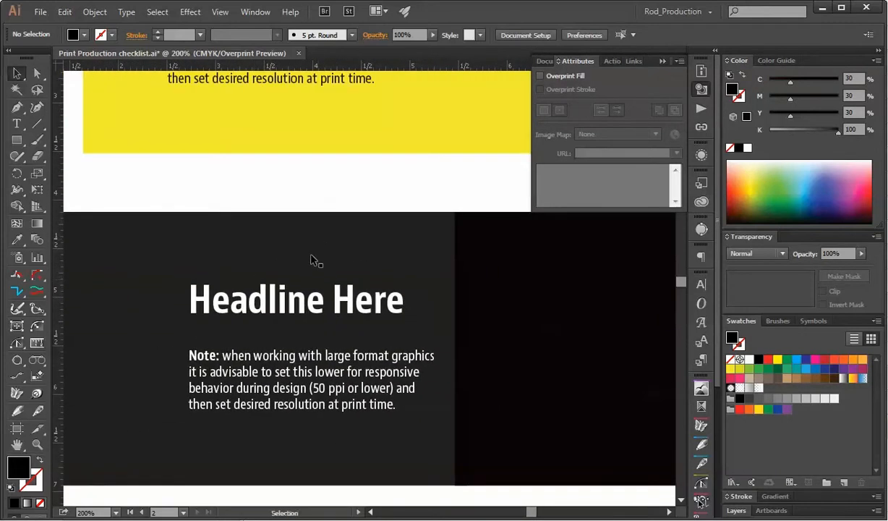
{"action": "left_click", "coordinate": [308, 298]}
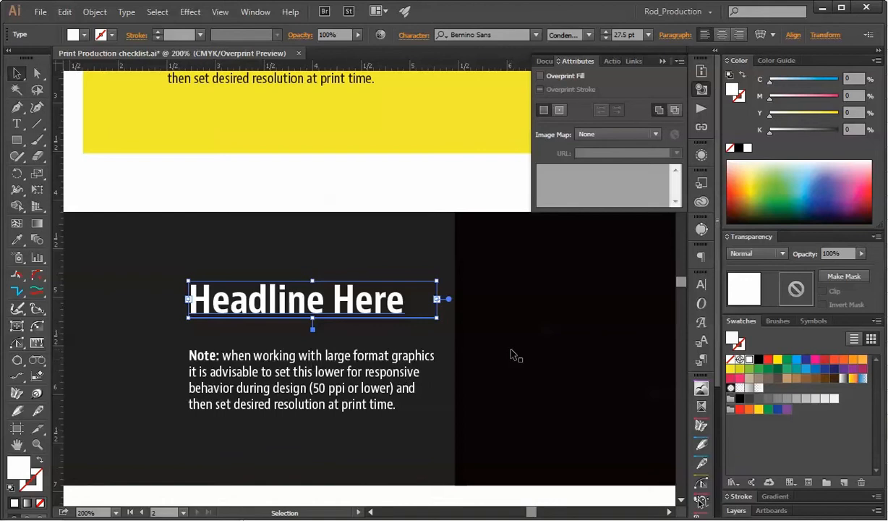
{"action": "left_click", "coordinate": [490, 337]}
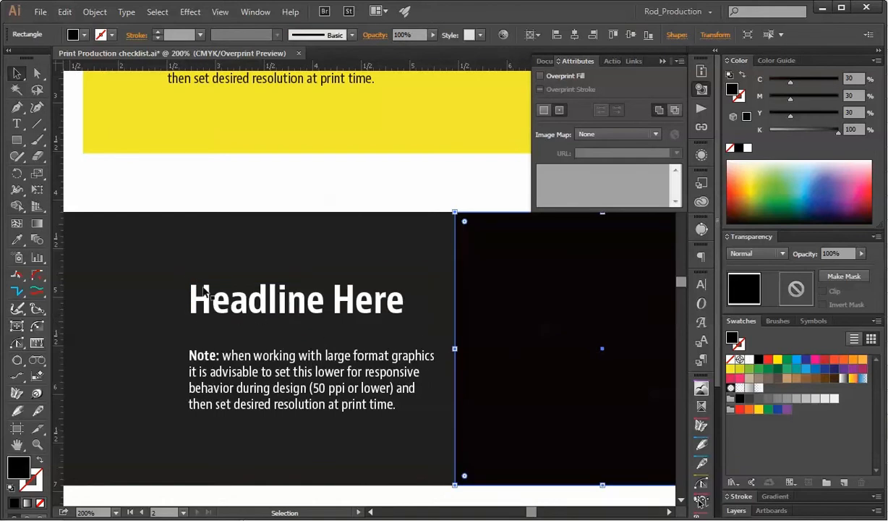
{"action": "left_click", "coordinate": [243, 307]}
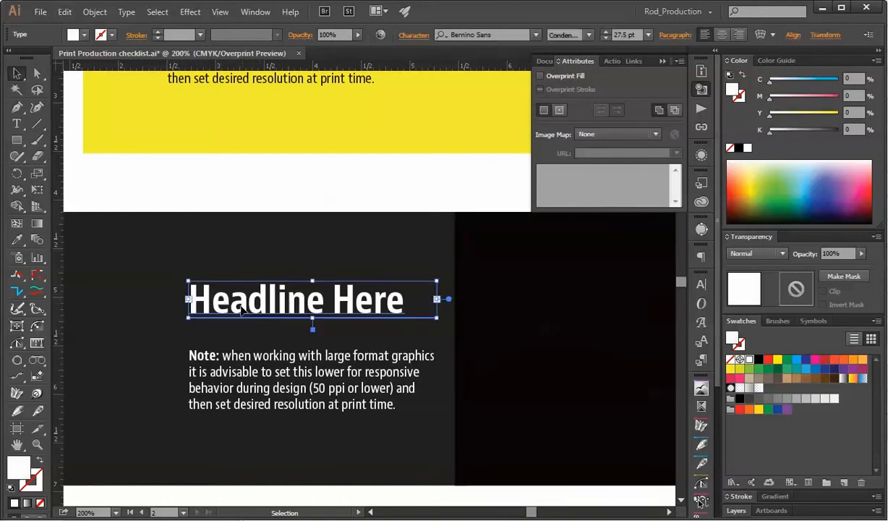
{"action": "left_click", "coordinate": [111, 373]}
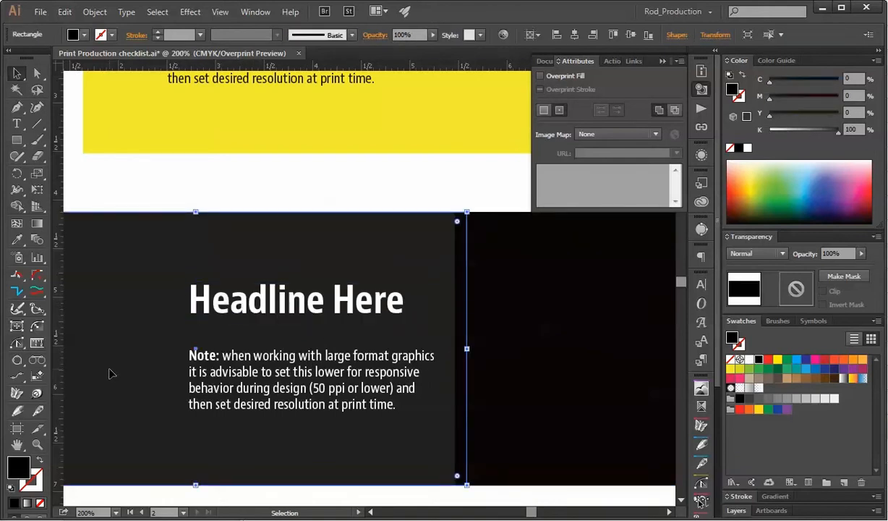
Step: Extend the rich black rectangle leftward so that it covers the plain black area behind the headline and note, and deselect it
{"action": "scroll", "coordinate": [108, 358], "scroll_direction": "right", "scroll_amount": 5}
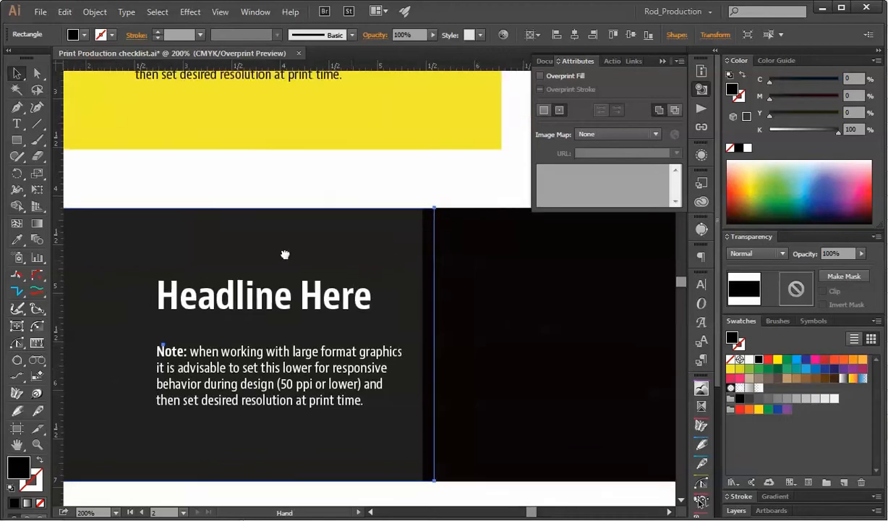
{"action": "left_click", "coordinate": [255, 327]}
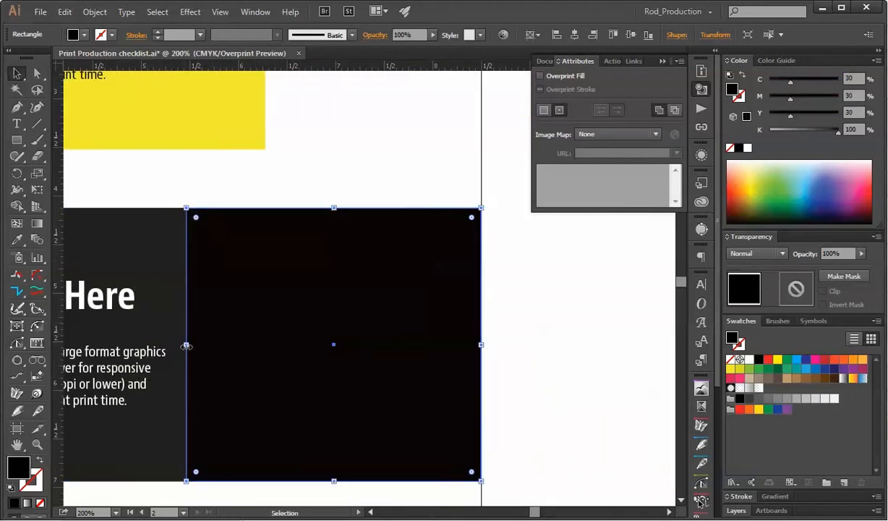
{"action": "left_click_drag", "start_coordinate": [184, 346], "coordinate": [126, 352]}
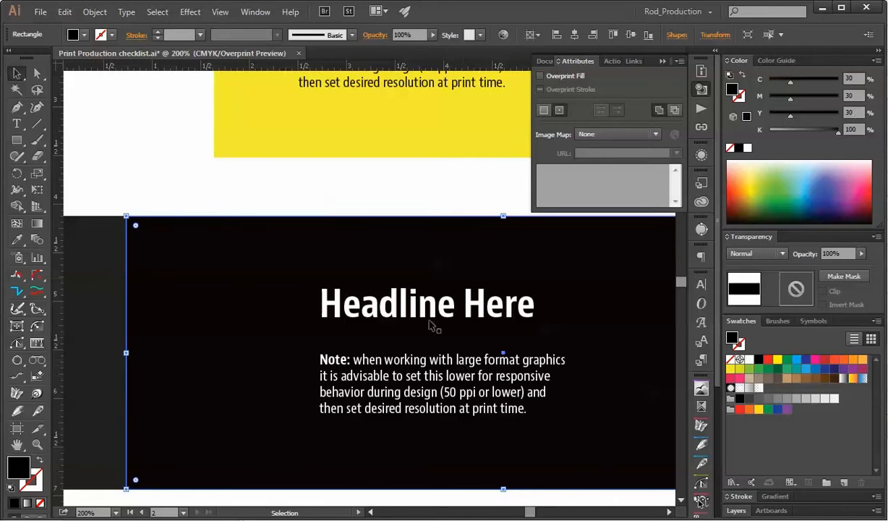
{"action": "left_click", "coordinate": [352, 169]}
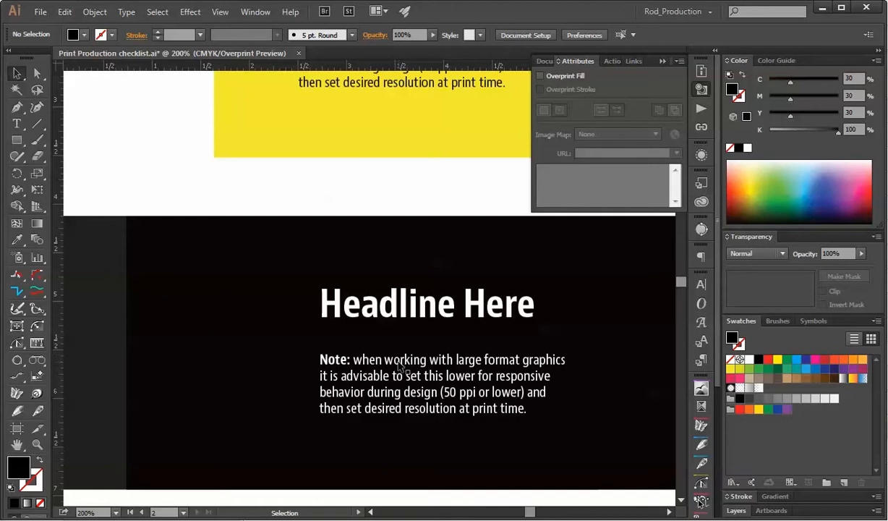
Step: Move the white note paragraph slightly up, closer to the headline, and deselect it
{"action": "key", "text": "ctrl+space"}
{"action": "left_click", "coordinate": [448, 378], "text": "ctrl"}
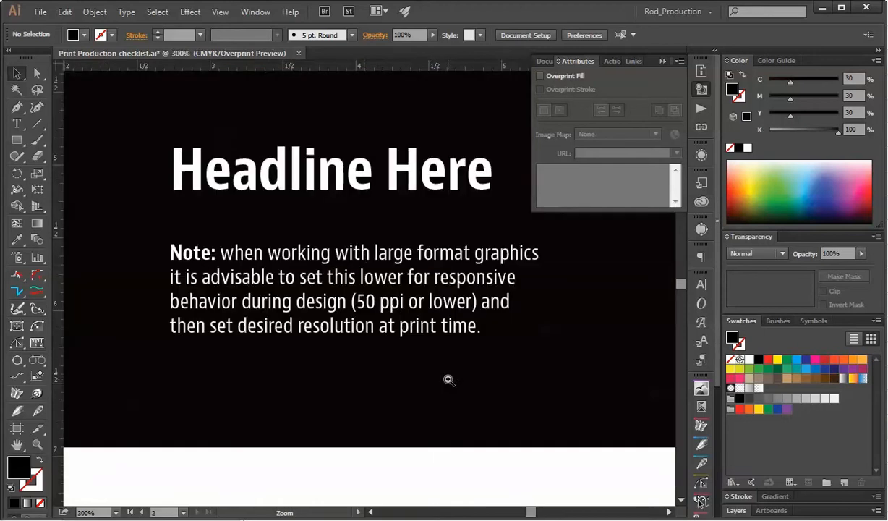
{"action": "key", "text": "space"}
{"action": "left_click_drag", "start_coordinate": [366, 239], "coordinate": [368, 285]}
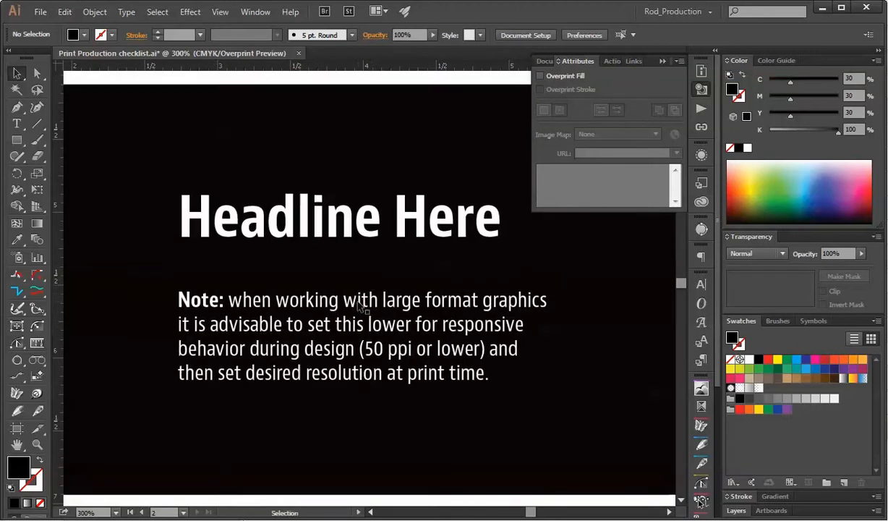
{"action": "left_click", "coordinate": [359, 302]}
{"action": "key", "text": "Down"}
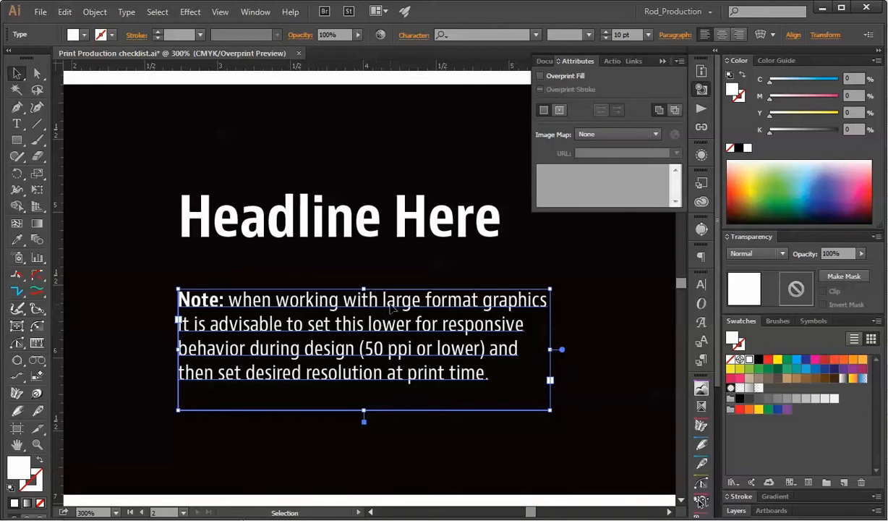
{"action": "key", "text": "ctrl+minus"}
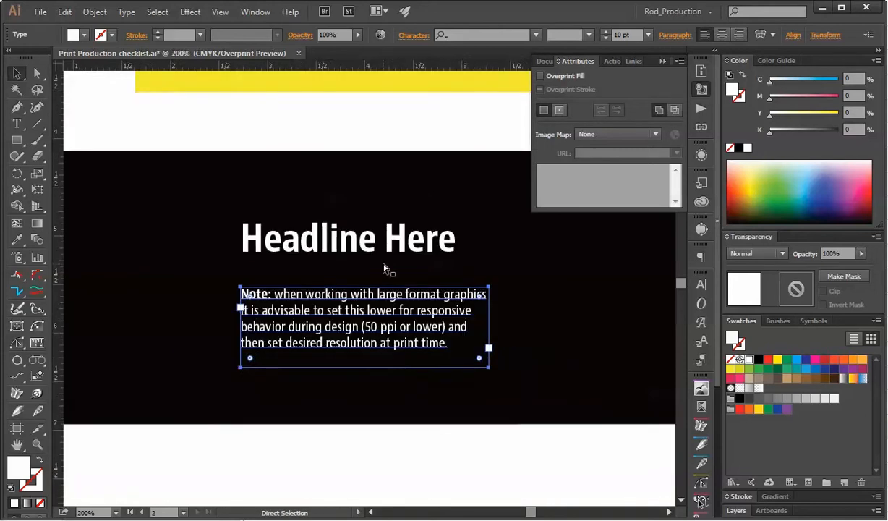
{"action": "key", "text": "ctrl+minus"}
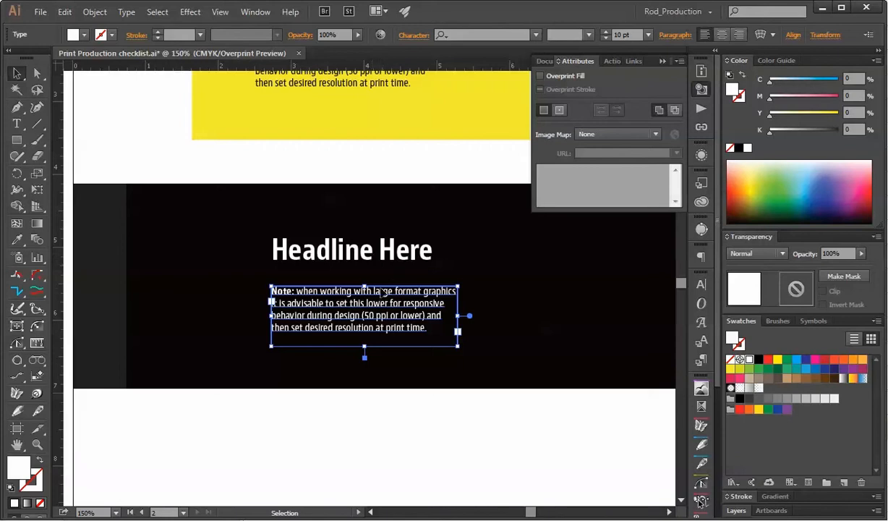
{"action": "left_click_drag", "start_coordinate": [384, 298], "coordinate": [384, 291]}
{"action": "left_click", "coordinate": [384, 431]}
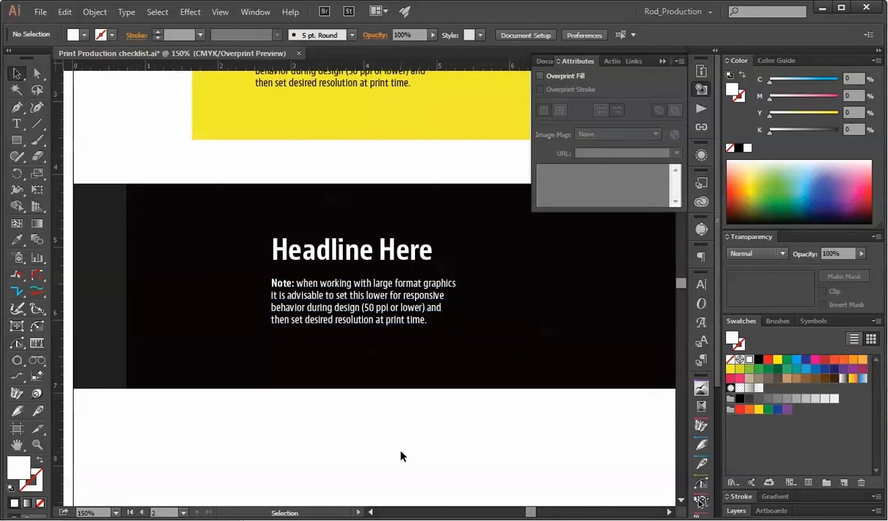
Step: Move the headline and note paragraph together slightly down within the black banner and deselect them
{"action": "left_click", "coordinate": [386, 316]}
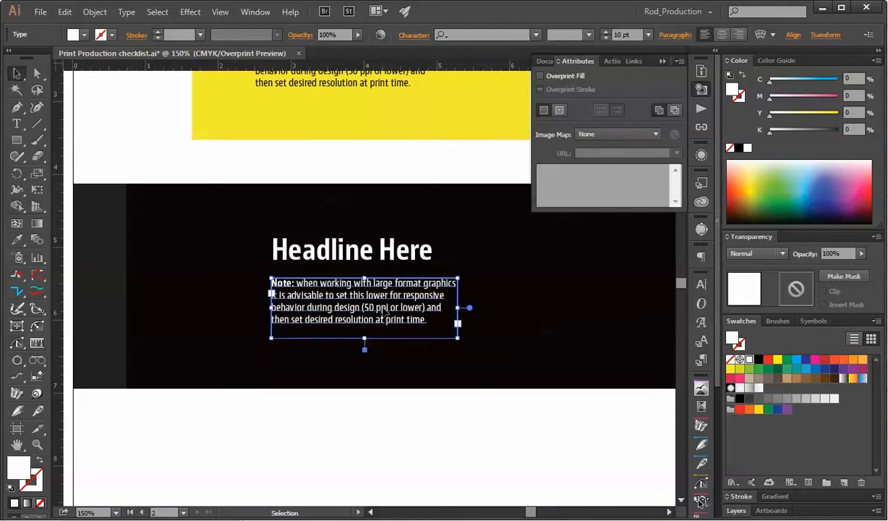
{"action": "left_click", "coordinate": [380, 272]}
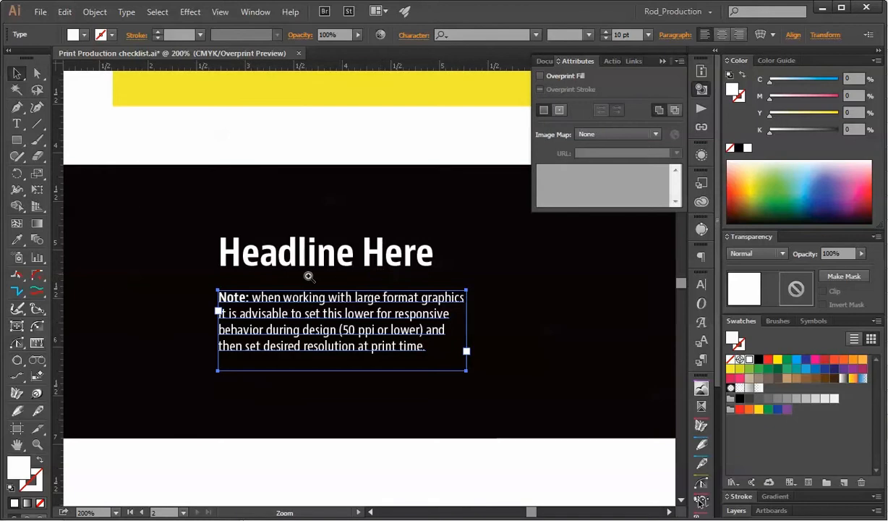
{"action": "left_click", "coordinate": [342, 112]}
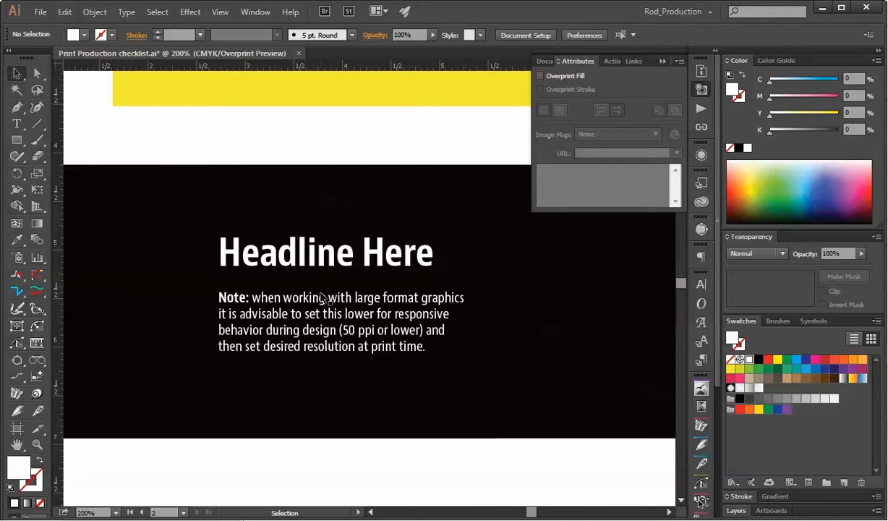
{"action": "left_click", "coordinate": [310, 255]}
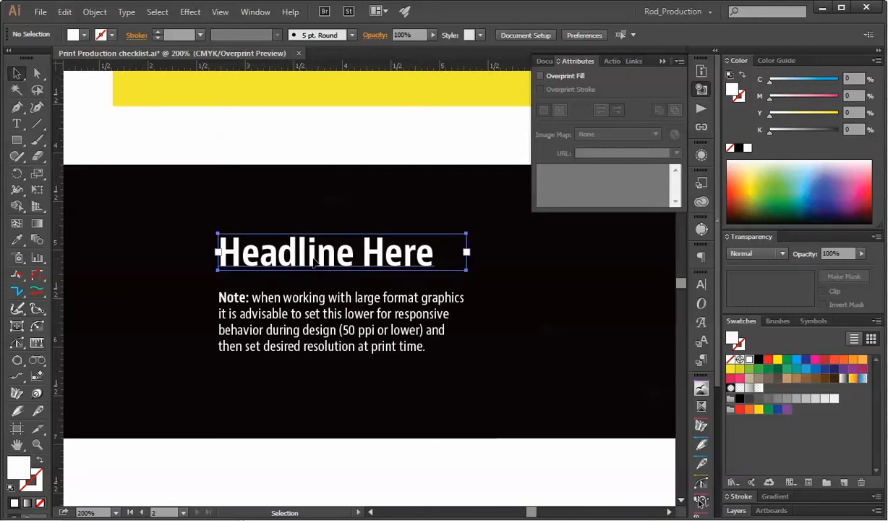
{"action": "left_click", "coordinate": [326, 303], "text": "shift"}
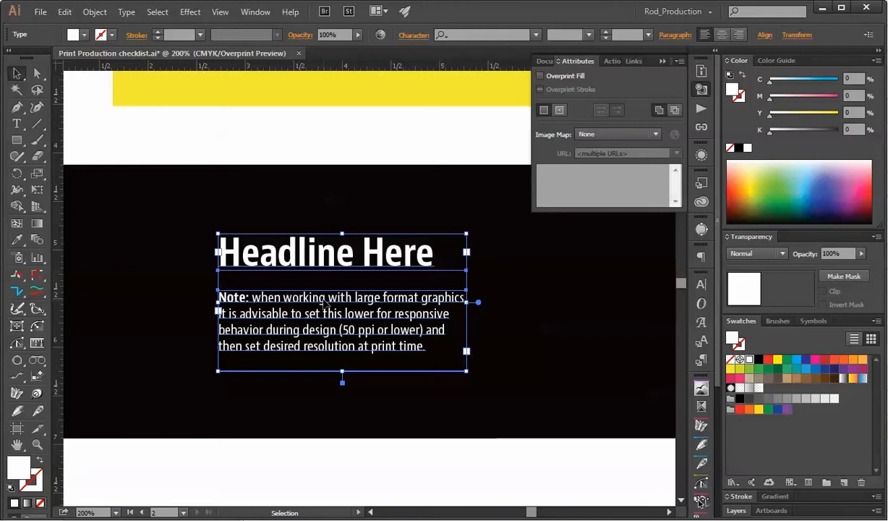
{"action": "left_click_drag", "start_coordinate": [326, 303], "coordinate": [326, 315]}
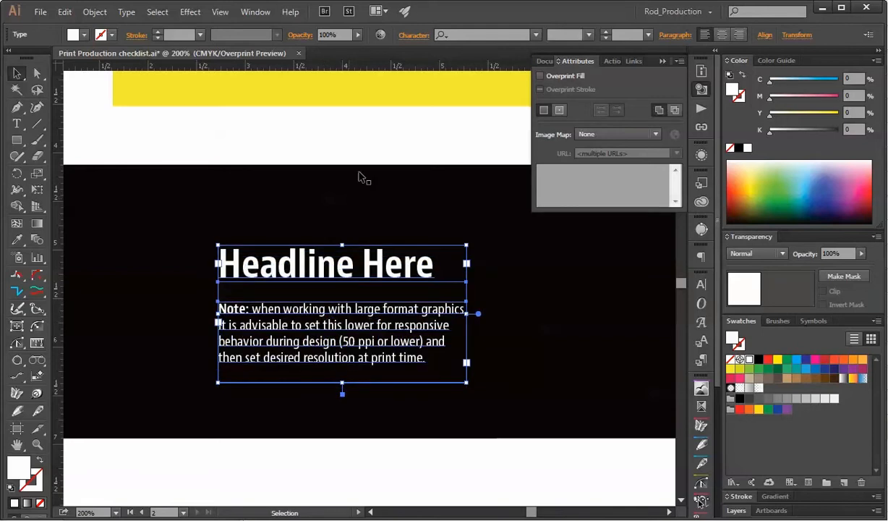
{"action": "left_click", "coordinate": [370, 136]}
Step: Add a 1 pt black stroke to the headline text and open its appearance and stroke alignment settings
{"action": "left_click", "coordinate": [379, 261]}
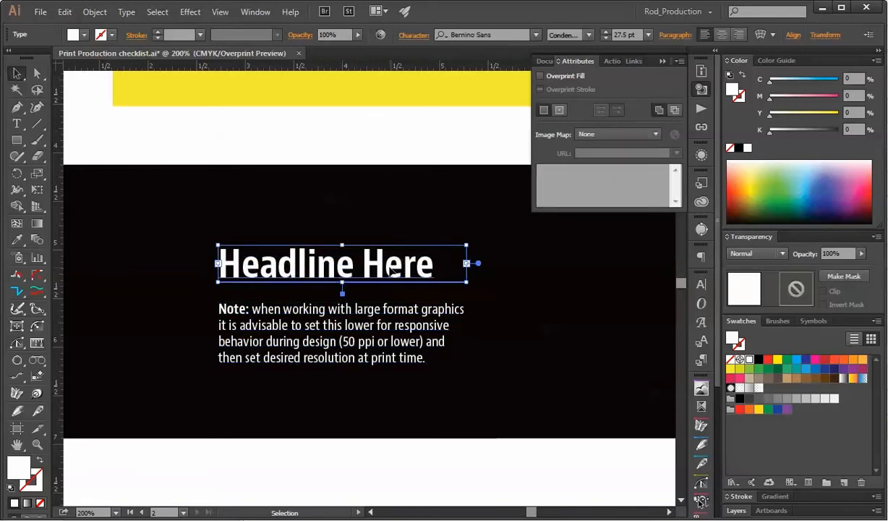
{"action": "left_click", "coordinate": [362, 312]}
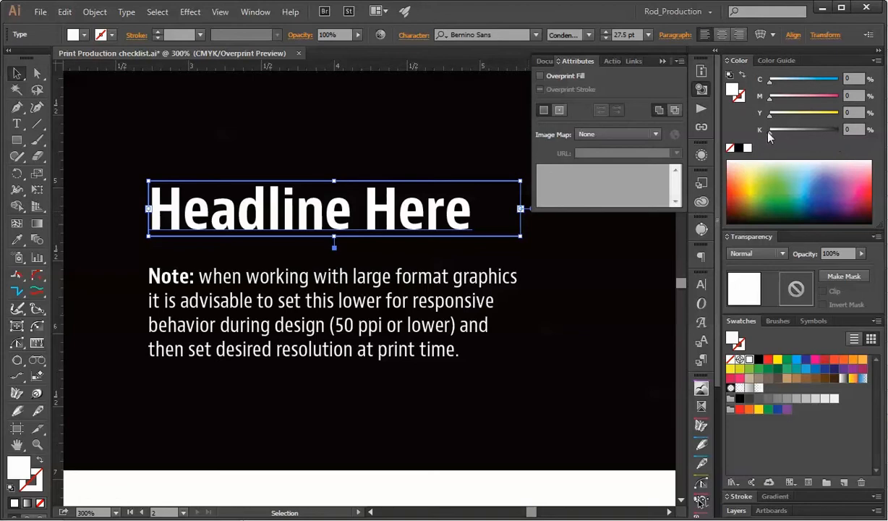
{"action": "key", "text": "x"}
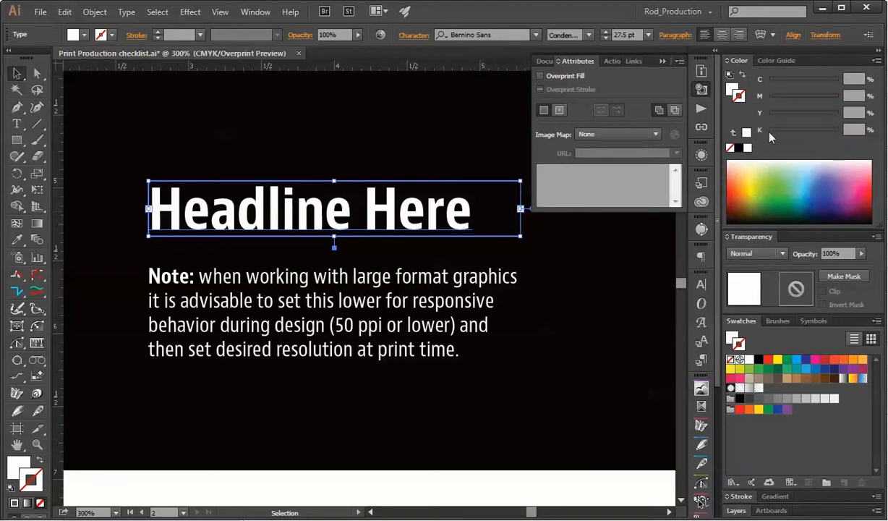
{"action": "left_click", "coordinate": [739, 148]}
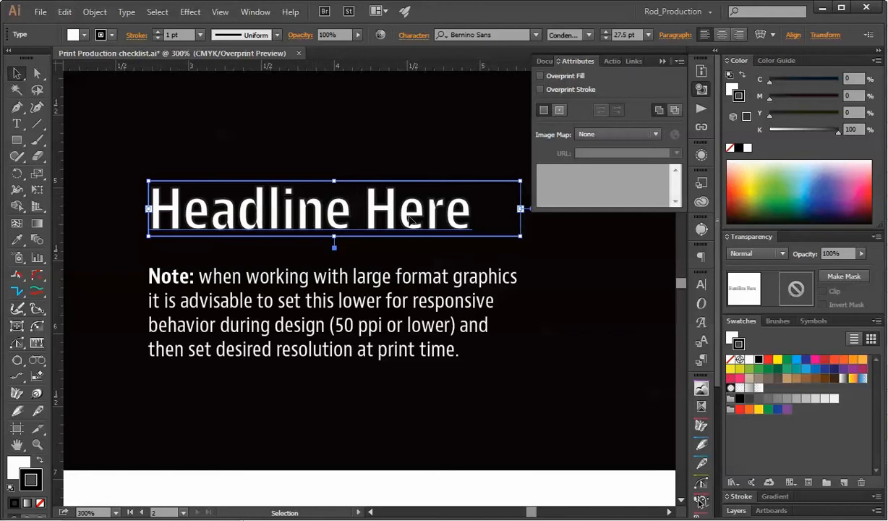
{"action": "left_click", "coordinate": [701, 155]}
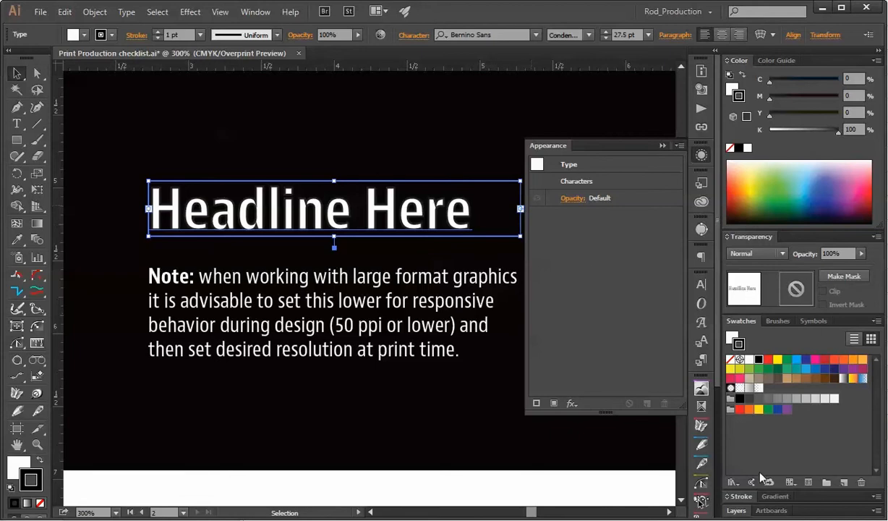
{"action": "left_click", "coordinate": [743, 497]}
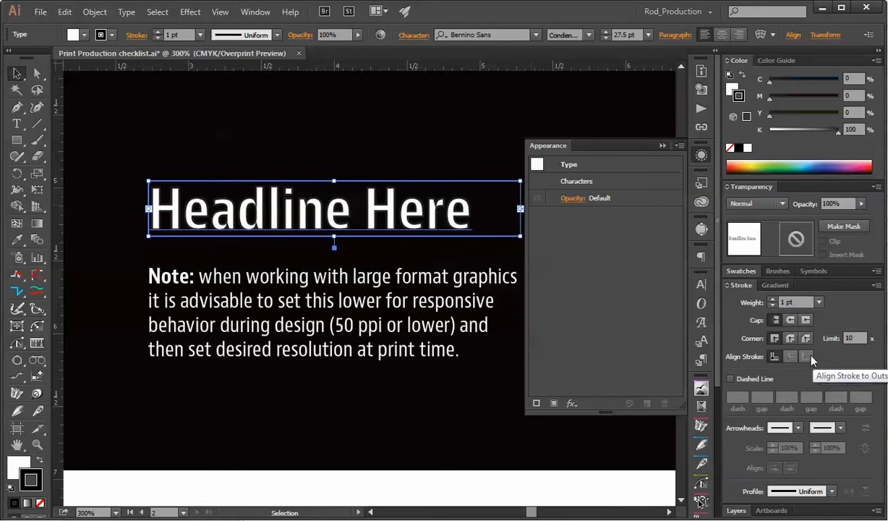
Step: Draw a white rectangle across the black banner's upper edge above the headline and give it a green stroke
{"action": "key", "text": "m"}
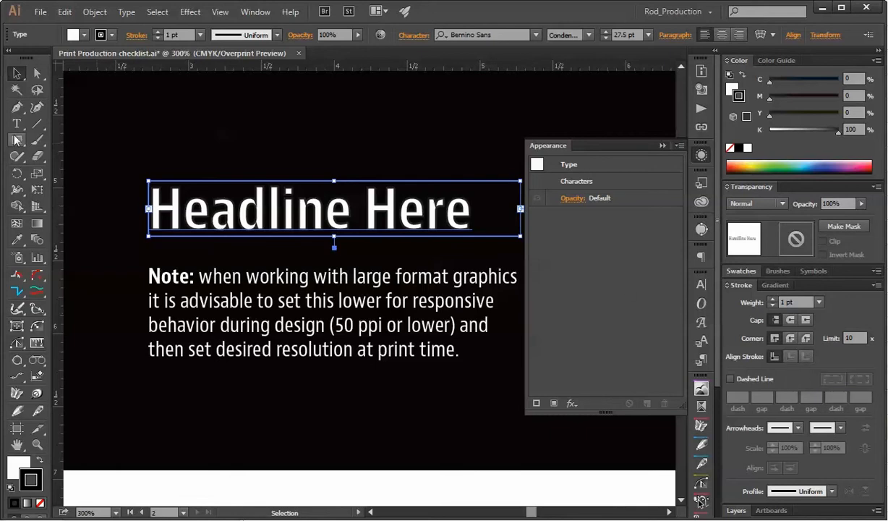
{"action": "scroll", "coordinate": [324, 173], "scroll_direction": "up", "scroll_amount": 5}
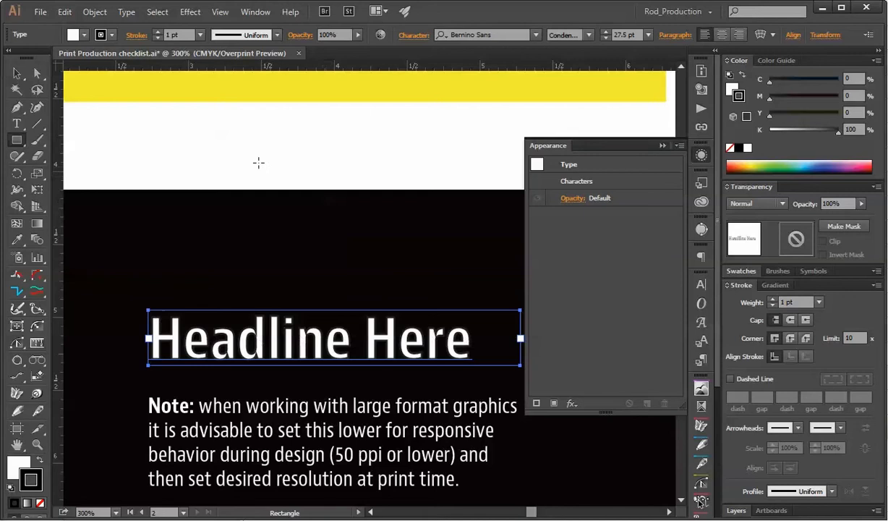
{"action": "left_click_drag", "start_coordinate": [244, 147], "coordinate": [392, 262]}
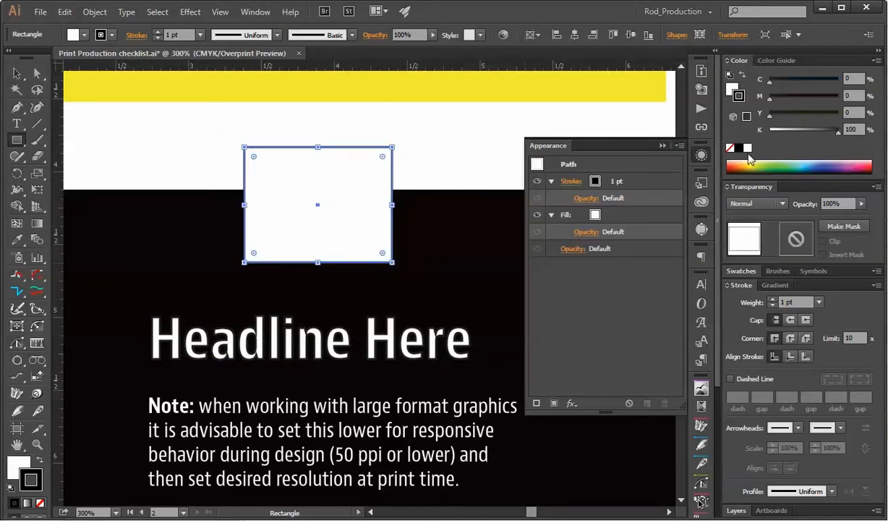
{"action": "left_click", "coordinate": [782, 165]}
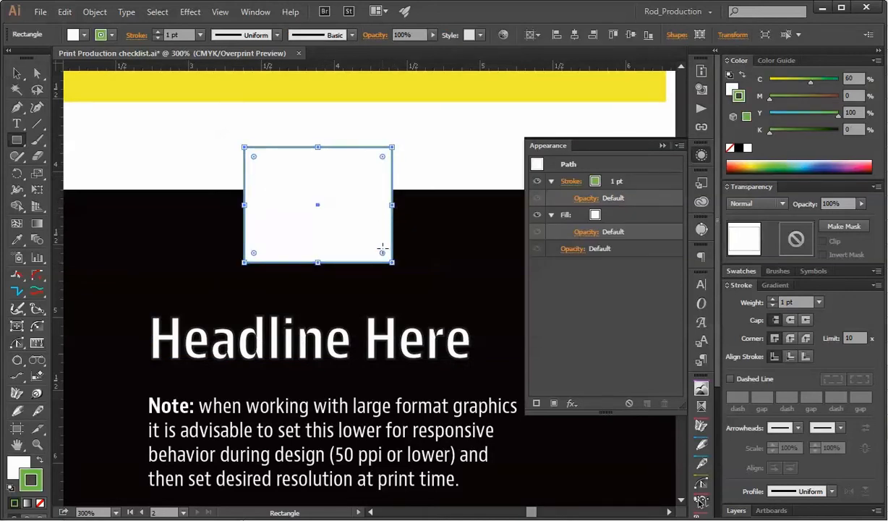
Step: Set the green-stroked rectangle's stroke weight to 6 pt, try inside alignment, and align the stroke to the outside
{"action": "key", "text": "v"}
{"action": "left_click", "coordinate": [772, 299]}
{"action": "left_click", "coordinate": [772, 298]}
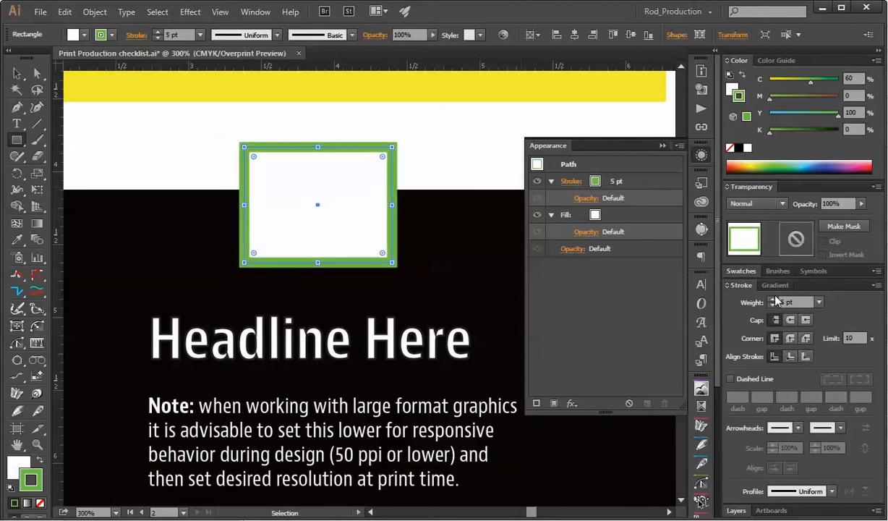
{"action": "left_click", "coordinate": [772, 299]}
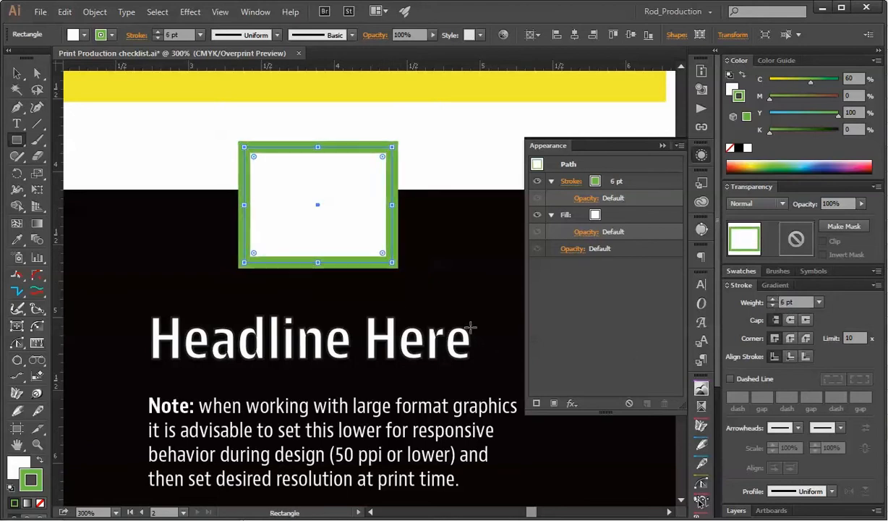
{"action": "left_click", "coordinate": [791, 357]}
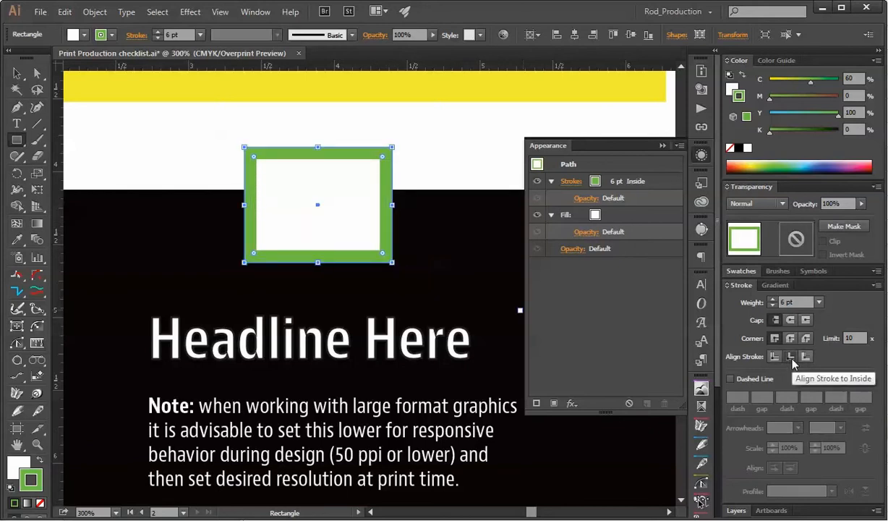
{"action": "left_click", "coordinate": [806, 356]}
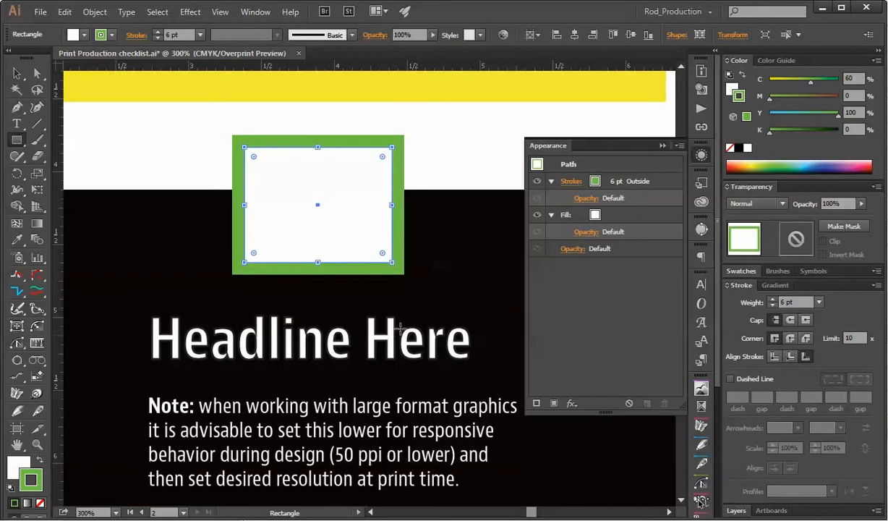
Step: Delete the green-stroked rectangle and select the headline text object
{"action": "left_click", "coordinate": [16, 73]}
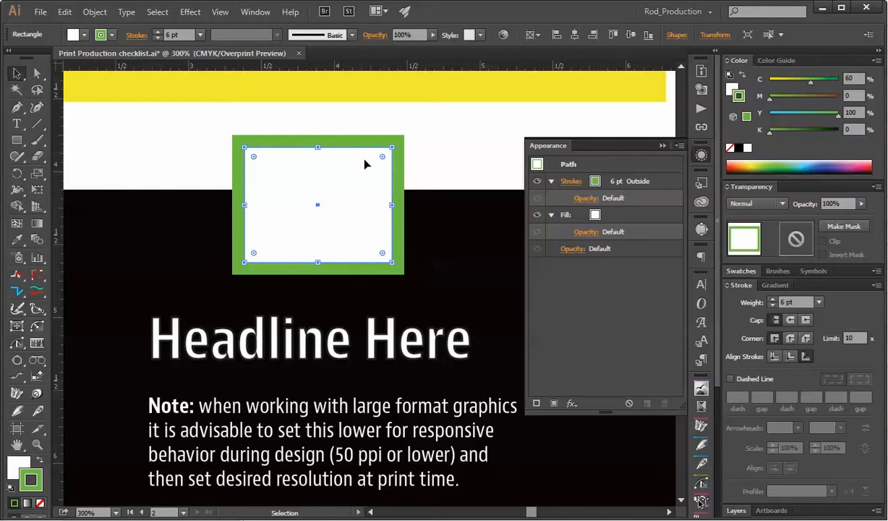
{"action": "left_click", "coordinate": [331, 356]}
{"action": "left_click", "coordinate": [330, 346]}
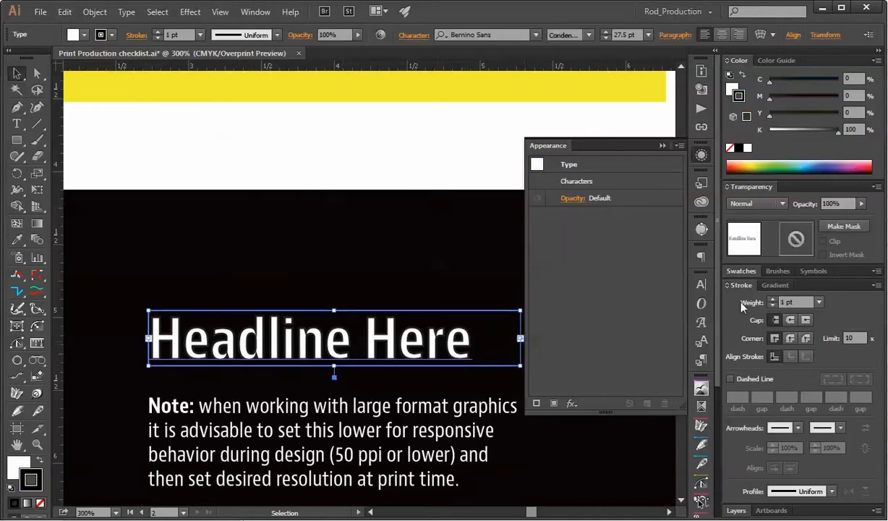
Step: Set both the stroke and the fill of the headline's characters to none
{"action": "double_click", "coordinate": [598, 182]}
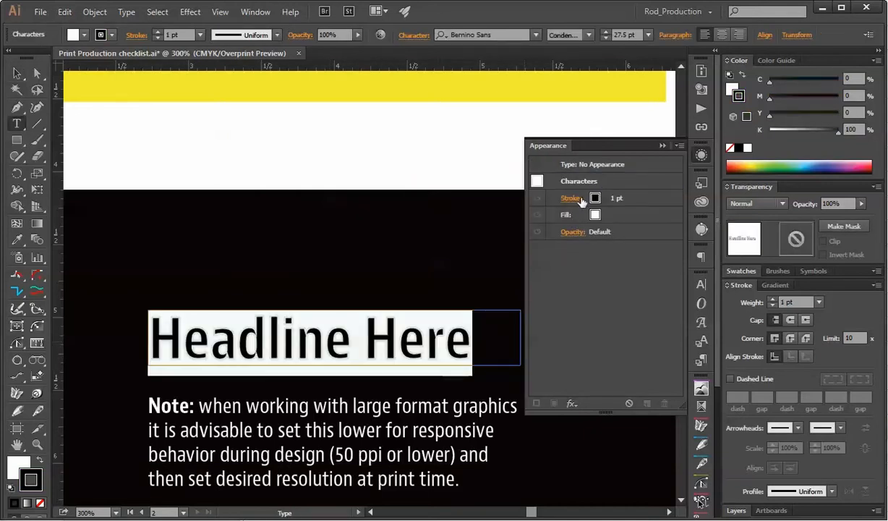
{"action": "left_click", "coordinate": [571, 197]}
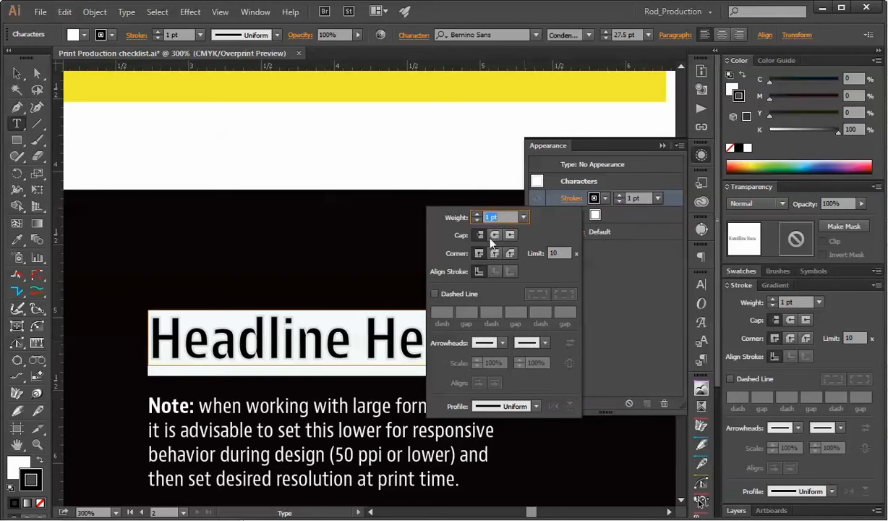
{"action": "left_click", "coordinate": [604, 199]}
{"action": "left_click", "coordinate": [604, 198]}
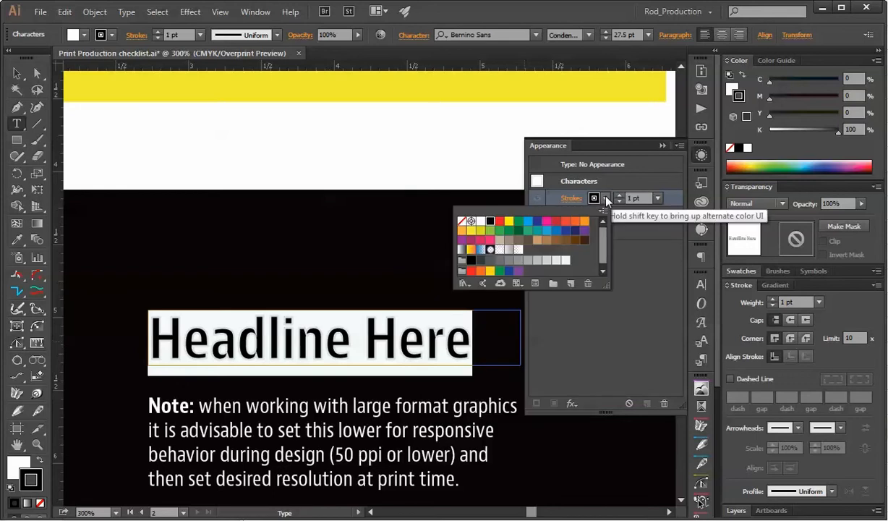
{"action": "left_click", "coordinate": [461, 222]}
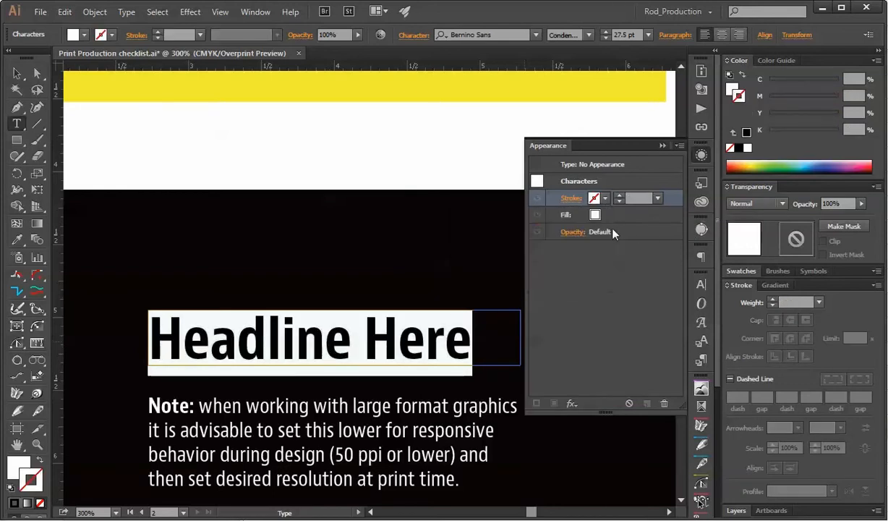
{"action": "left_click", "coordinate": [627, 215]}
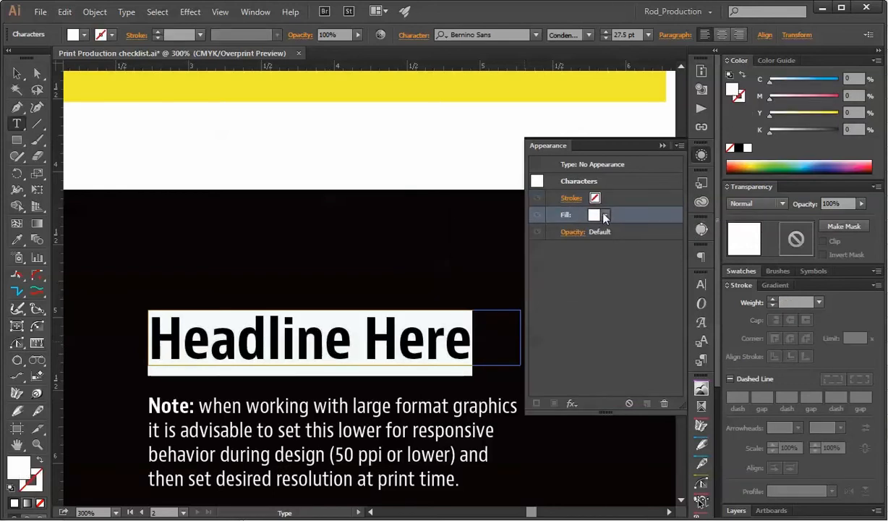
{"action": "left_click", "coordinate": [604, 215]}
{"action": "left_click", "coordinate": [462, 239]}
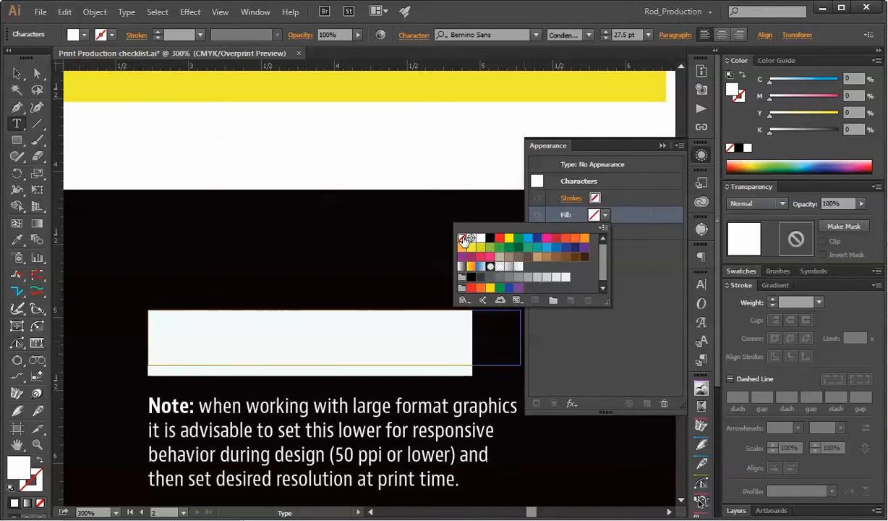
{"action": "left_click", "coordinate": [651, 275]}
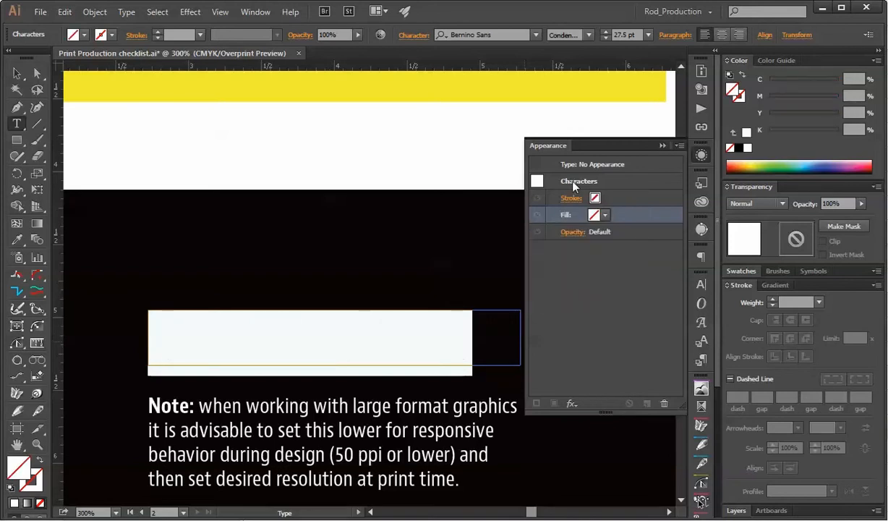
Step: Add a new fill and a 1 pt black stroke to the headline at the type-object level
{"action": "left_click", "coordinate": [573, 183]}
{"action": "left_click", "coordinate": [573, 166]}
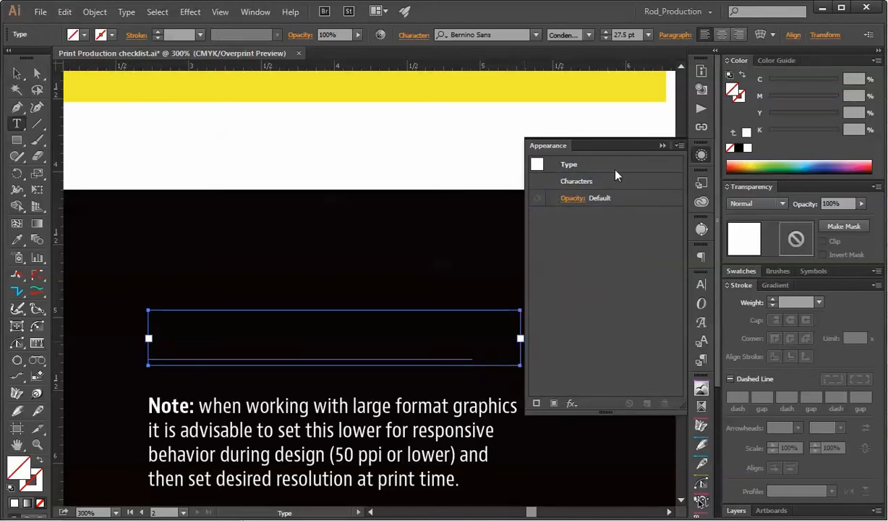
{"action": "left_click", "coordinate": [554, 403]}
{"action": "left_click", "coordinate": [554, 403]}
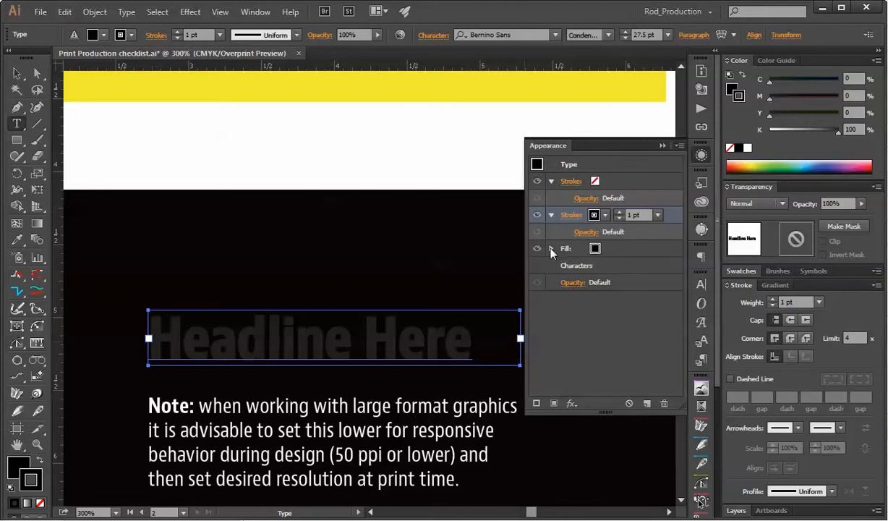
Step: Set the headline's type-level fill to White
{"action": "left_click", "coordinate": [595, 249]}
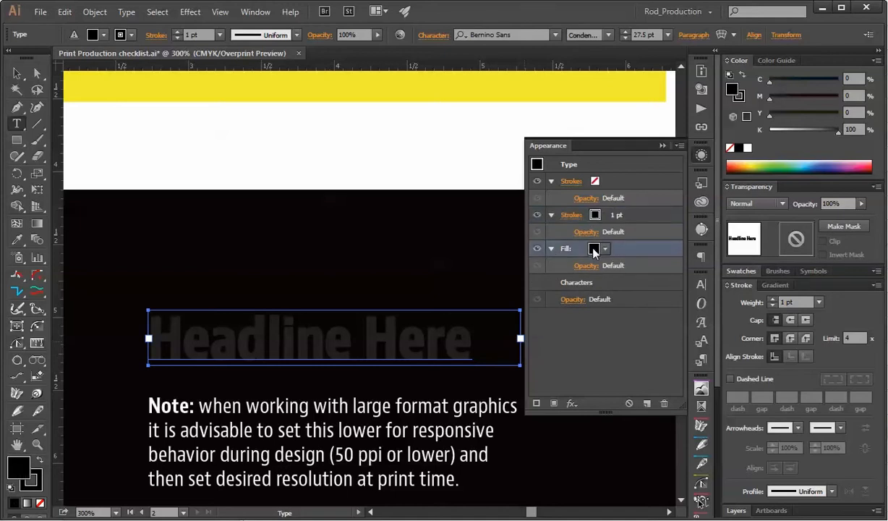
{"action": "left_click", "coordinate": [606, 250]}
{"action": "left_click", "coordinate": [468, 269]}
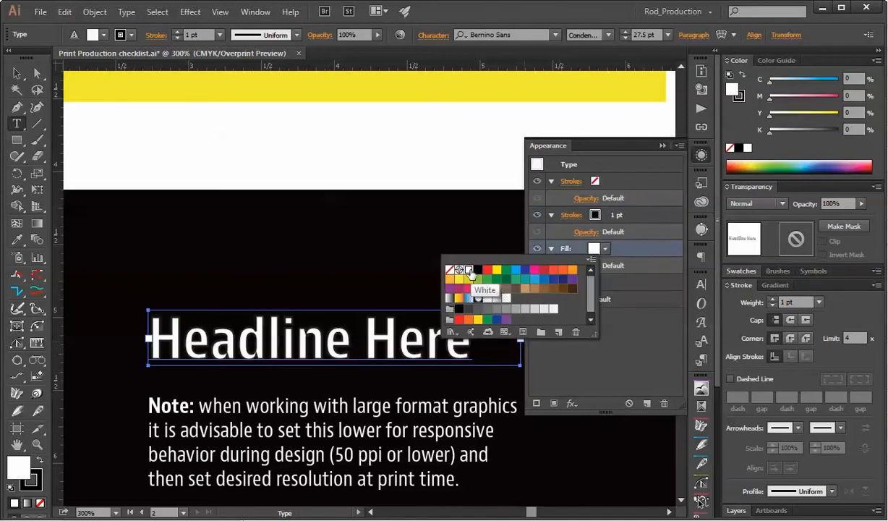
{"action": "left_click", "coordinate": [660, 308]}
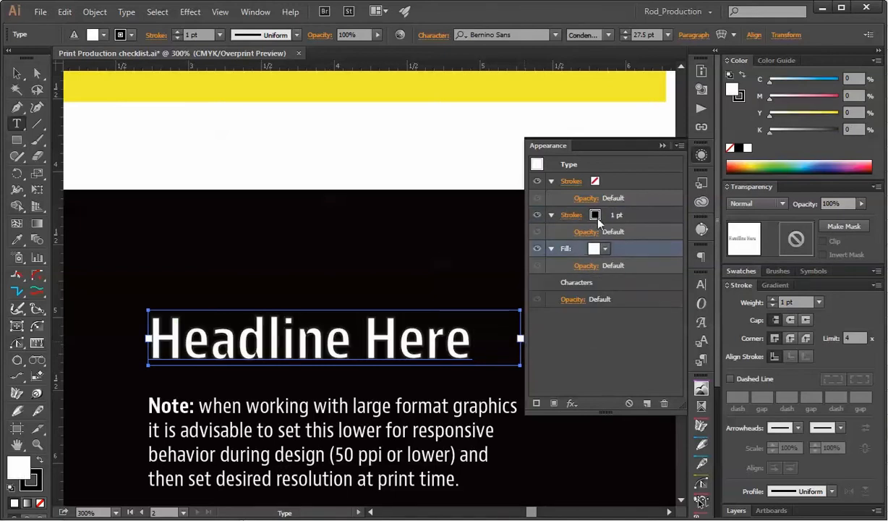
Step: Examine the color of the headline's type-level black stroke and fill
{"action": "left_click", "coordinate": [594, 214]}
{"action": "left_click", "coordinate": [605, 215]}
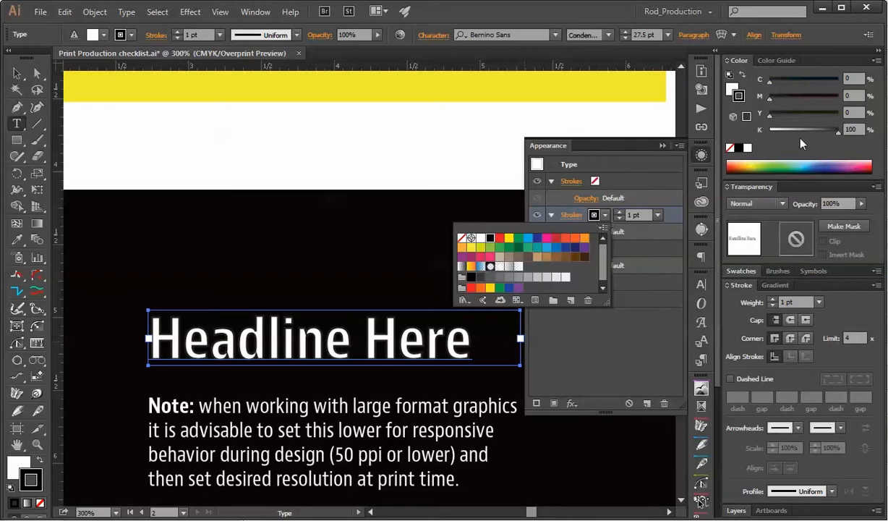
{"action": "left_click", "coordinate": [784, 150]}
{"action": "left_click", "coordinate": [633, 324]}
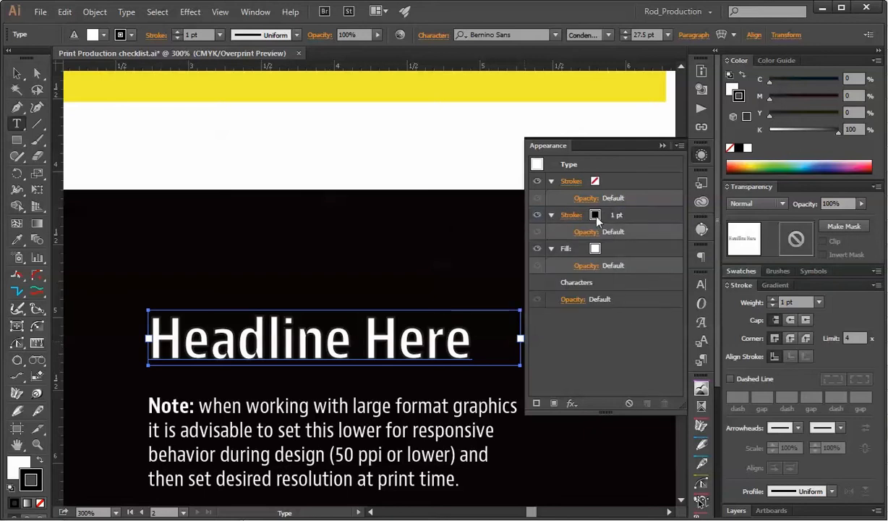
{"action": "left_click", "coordinate": [608, 246]}
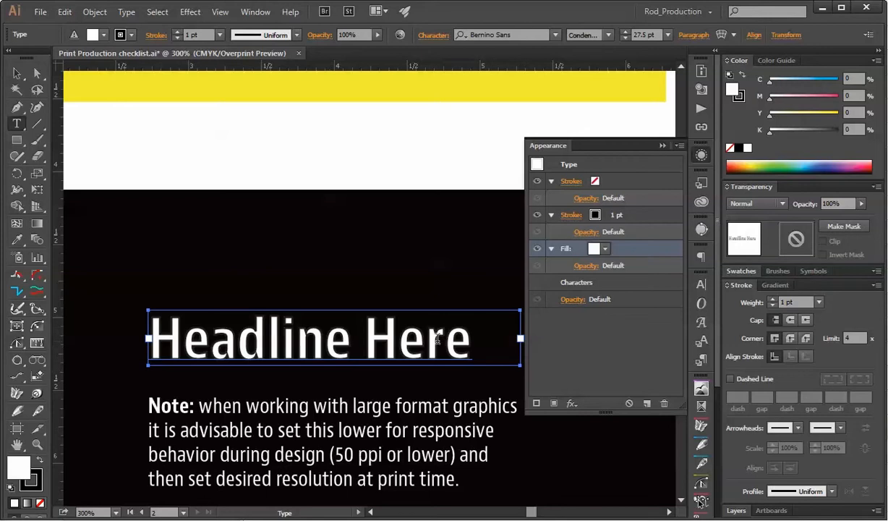
Step: Move the headline up across the black banner's upper edge and place its 1 pt black stroke beneath the white fill
{"action": "left_click", "coordinate": [16, 73]}
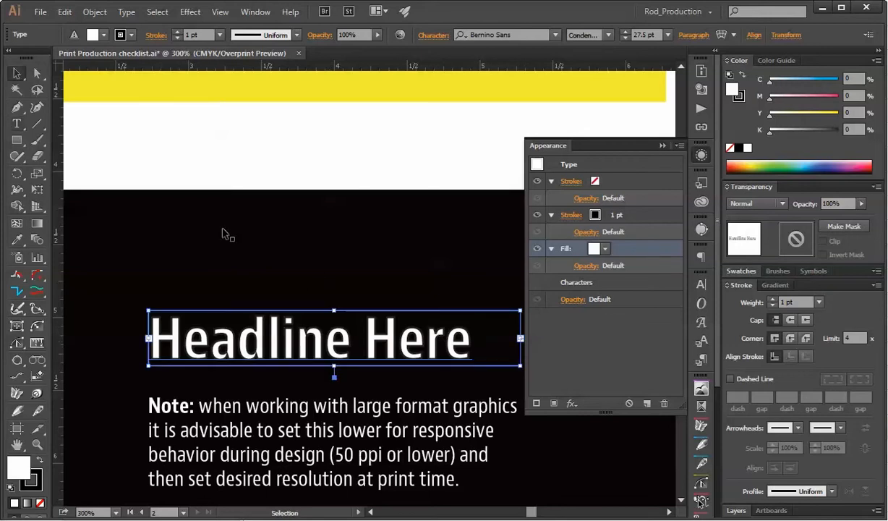
{"action": "left_click_drag", "start_coordinate": [324, 324], "coordinate": [336, 165]}
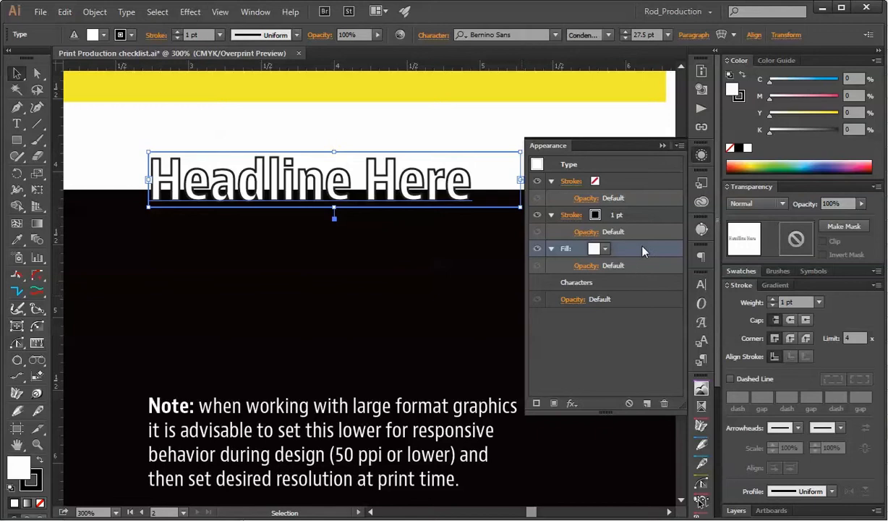
{"action": "left_click_drag", "start_coordinate": [650, 215], "coordinate": [649, 275]}
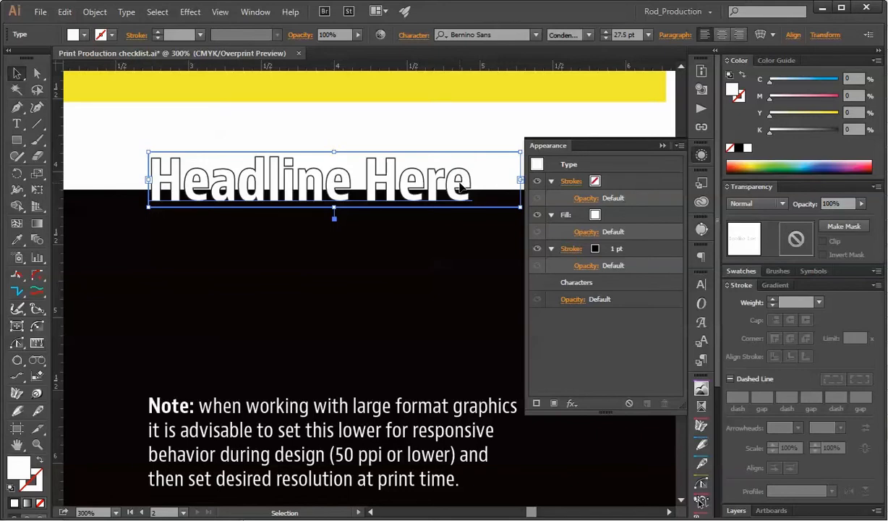
Step: Move the headline back down to just above the note in the black banner and select the note paragraph
{"action": "left_click_drag", "start_coordinate": [460, 187], "coordinate": [470, 347]}
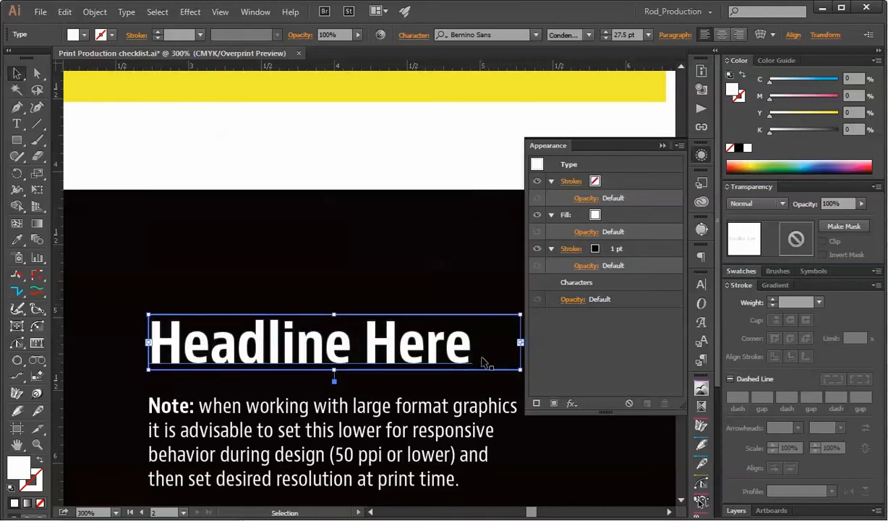
{"action": "left_click", "coordinate": [402, 398]}
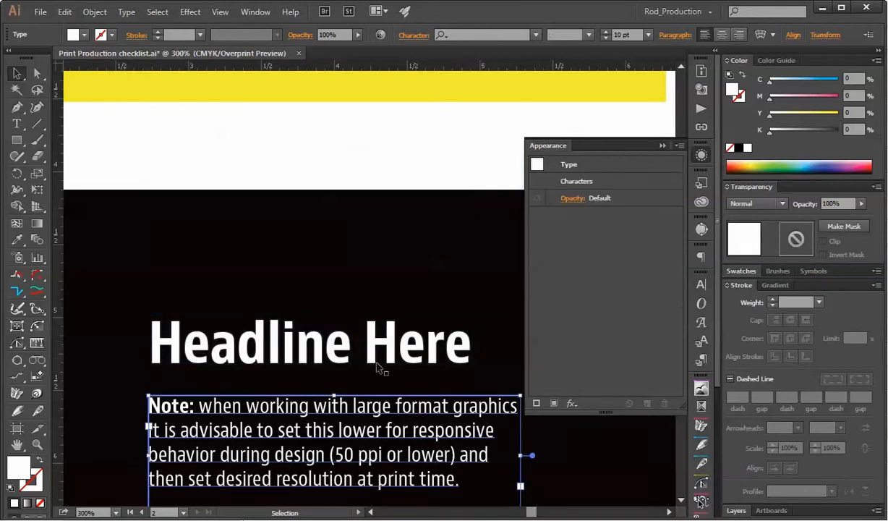
{"action": "scroll", "coordinate": [377, 367], "scroll_direction": "down", "scroll_amount": 5}
{"action": "scroll", "coordinate": [376, 366], "scroll_direction": "up", "scroll_amount": 3}
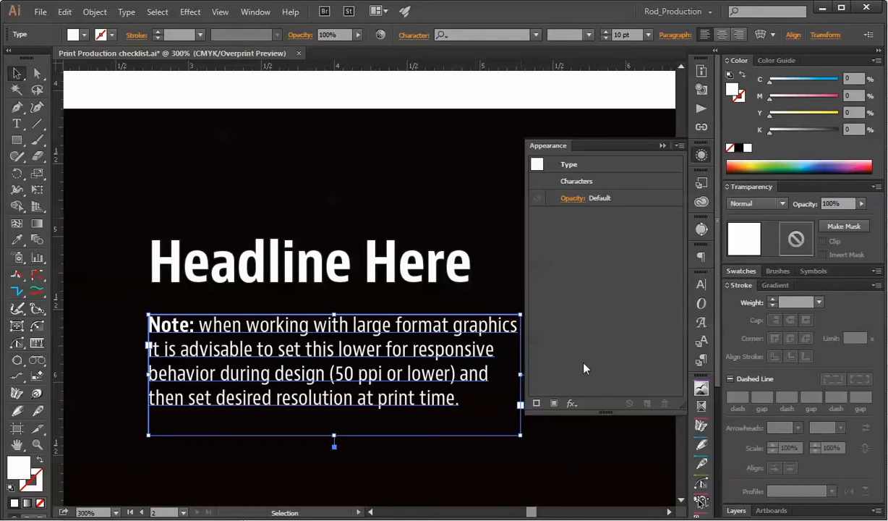
Step: Add a type-level fill and a 1 pt black stroke to the note paragraph, placing the stroke beneath the fill
{"action": "left_click", "coordinate": [554, 403]}
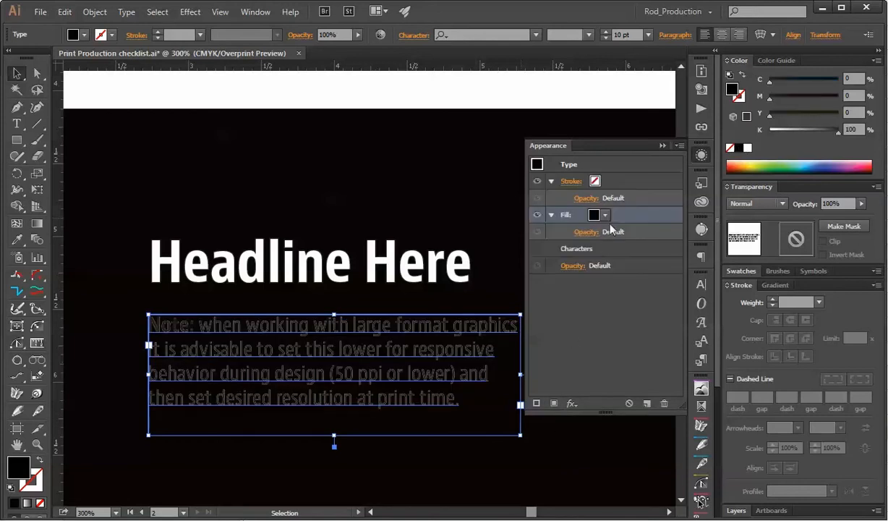
{"action": "left_click", "coordinate": [611, 181]}
{"action": "left_click", "coordinate": [594, 181]}
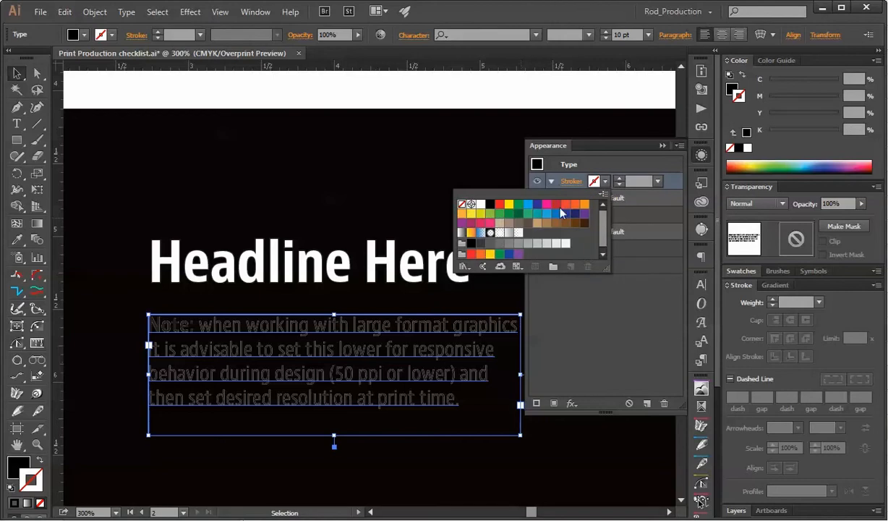
{"action": "left_click", "coordinate": [490, 206]}
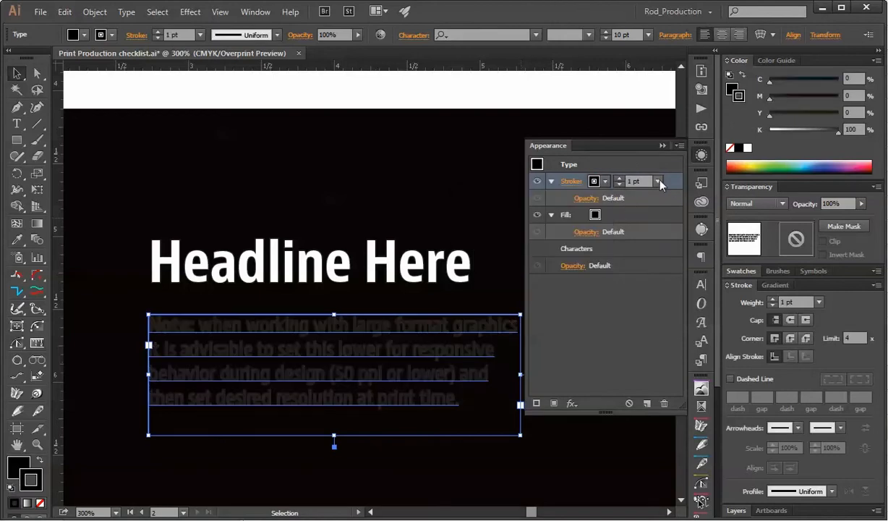
{"action": "left_click_drag", "start_coordinate": [672, 189], "coordinate": [649, 231]}
{"action": "left_click", "coordinate": [595, 215]}
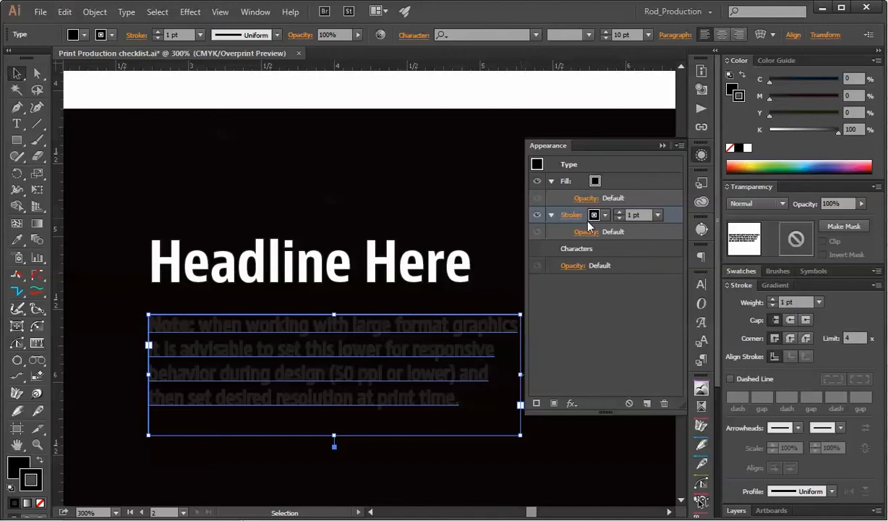
{"action": "left_click", "coordinate": [595, 215]}
{"action": "left_click", "coordinate": [477, 239]}
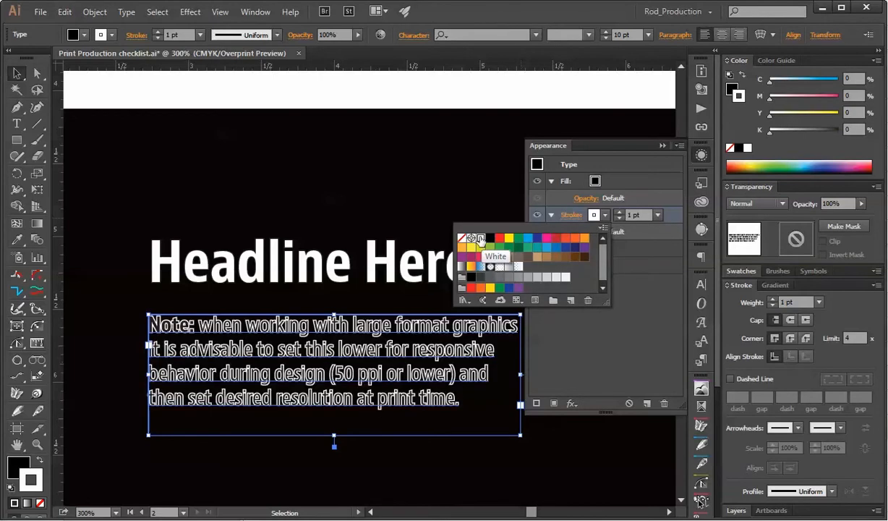
{"action": "left_click", "coordinate": [629, 268]}
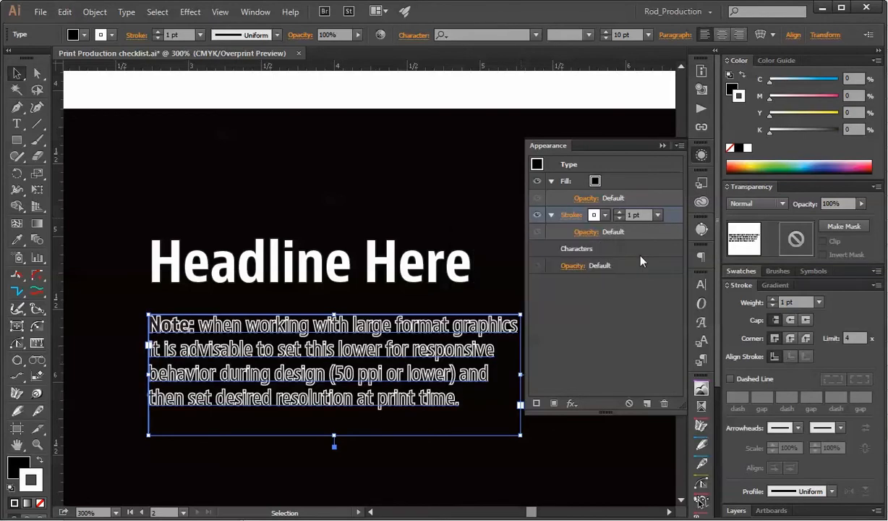
{"action": "left_click", "coordinate": [594, 215]}
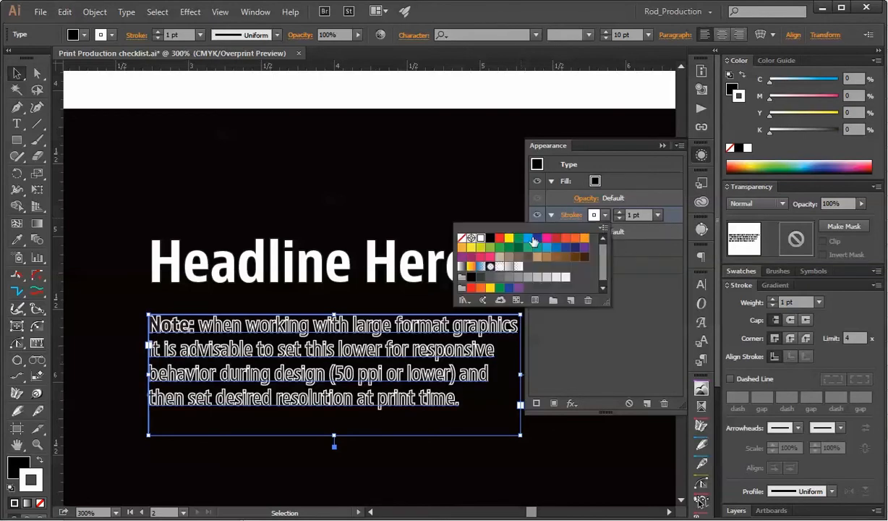
{"action": "left_click", "coordinate": [489, 239]}
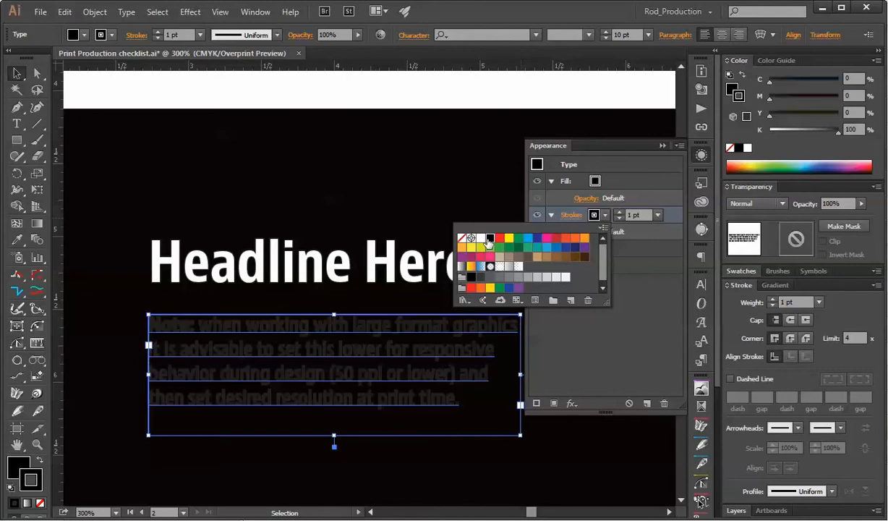
Step: Set the note paragraph's type-level fill to white and collapse its fill and stroke appearance entries
{"action": "left_click", "coordinate": [596, 182]}
{"action": "left_click", "coordinate": [596, 182]}
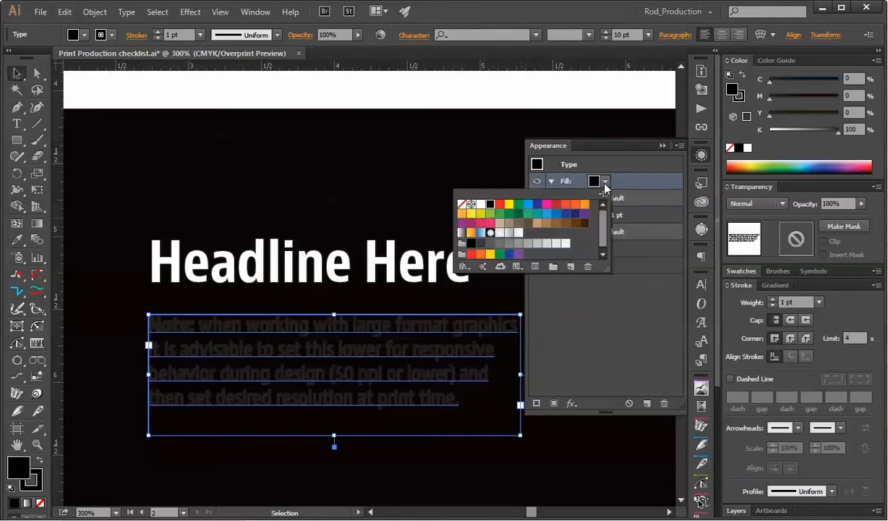
{"action": "left_click", "coordinate": [481, 205]}
{"action": "left_click", "coordinate": [621, 326]}
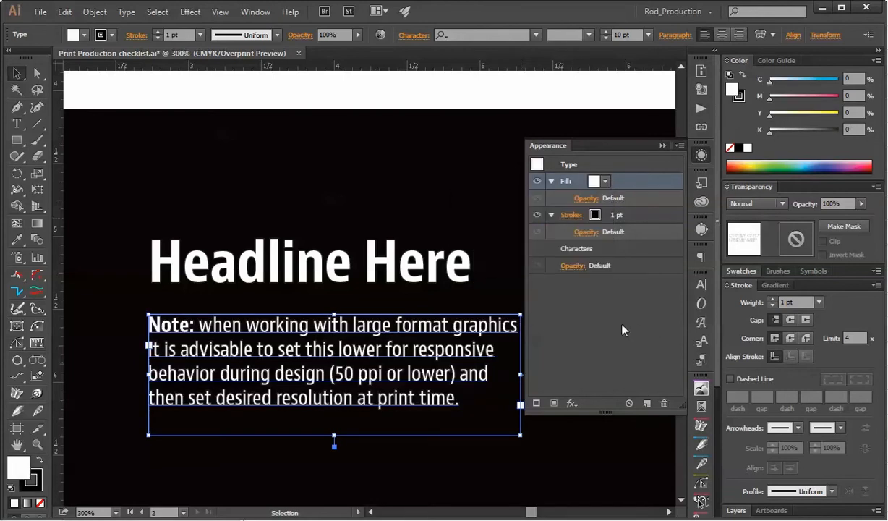
{"action": "left_click", "coordinate": [620, 214]}
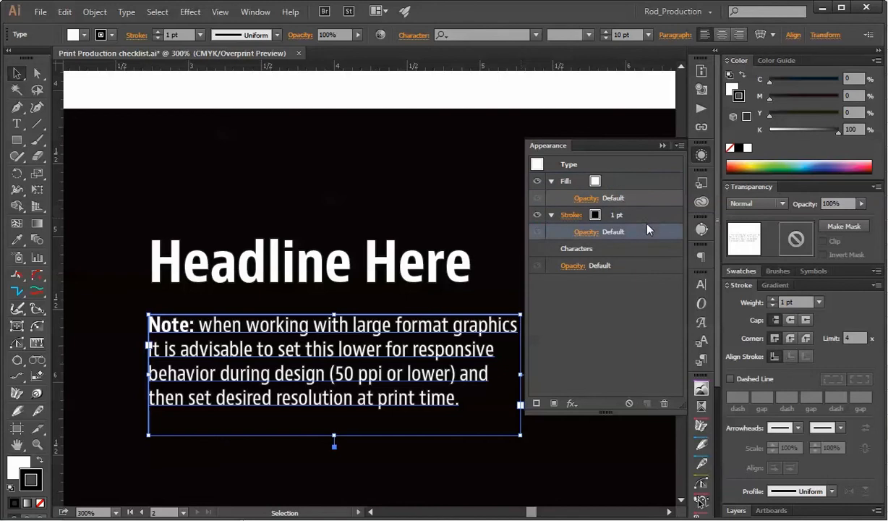
{"action": "left_click", "coordinate": [551, 215]}
{"action": "left_click", "coordinate": [552, 181]}
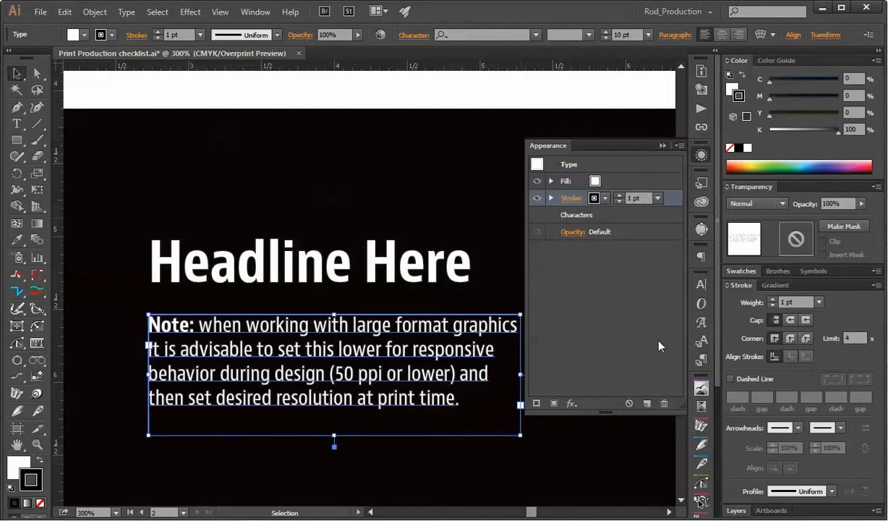
Step: Examine the white headline and note paragraph in the black banner at different zoom levels
{"action": "left_click", "coordinate": [616, 334]}
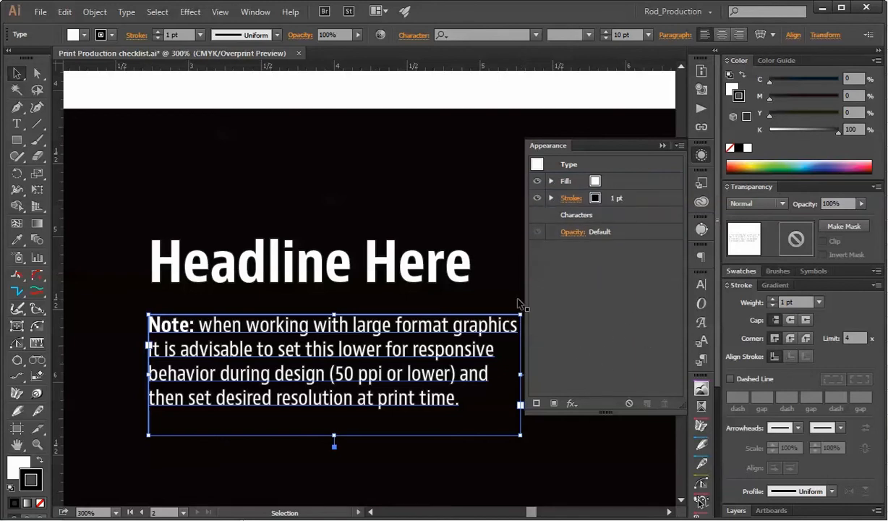
{"action": "left_click", "coordinate": [134, 92]}
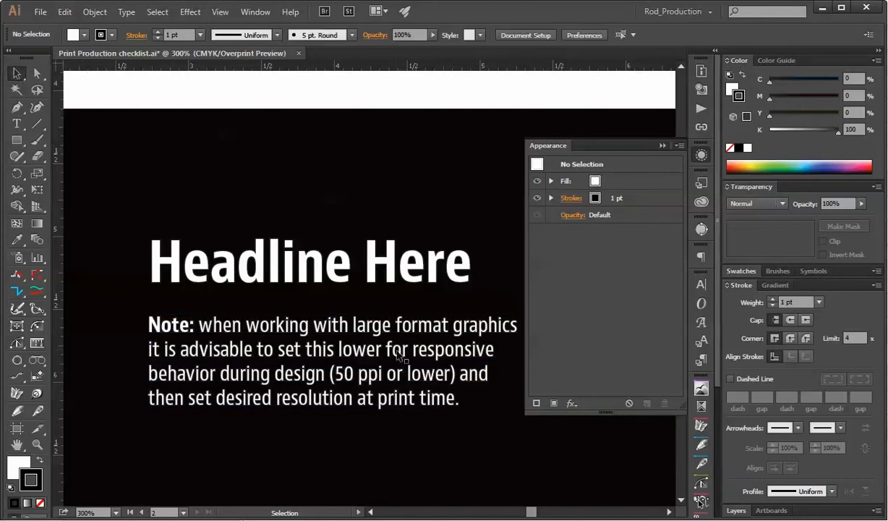
{"action": "left_click", "coordinate": [354, 335]}
{"action": "key", "text": "space"}
{"action": "left_click_drag", "start_coordinate": [420, 391], "coordinate": [308, 217]}
{"action": "left_click", "coordinate": [318, 205], "text": "ctrl+alt"}
{"action": "left_click_drag", "start_coordinate": [406, 294], "coordinate": [173, 306]}
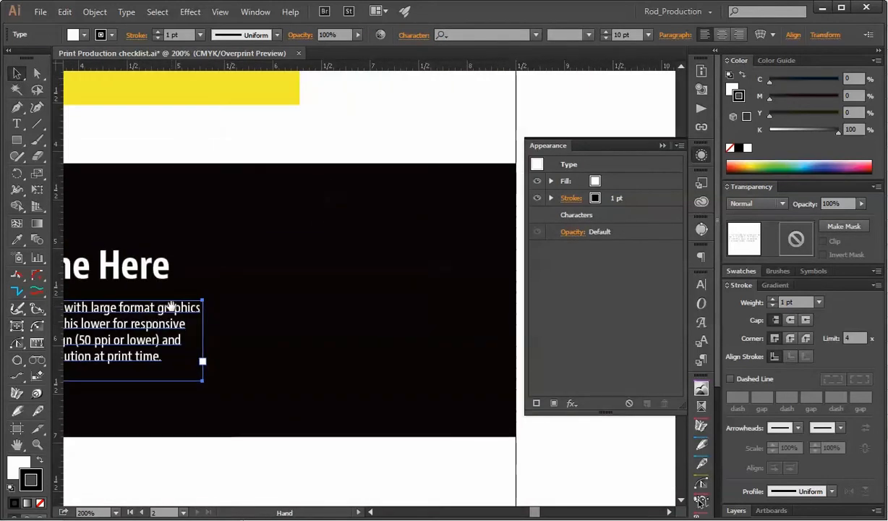
{"action": "left_click_drag", "start_coordinate": [238, 347], "coordinate": [469, 324]}
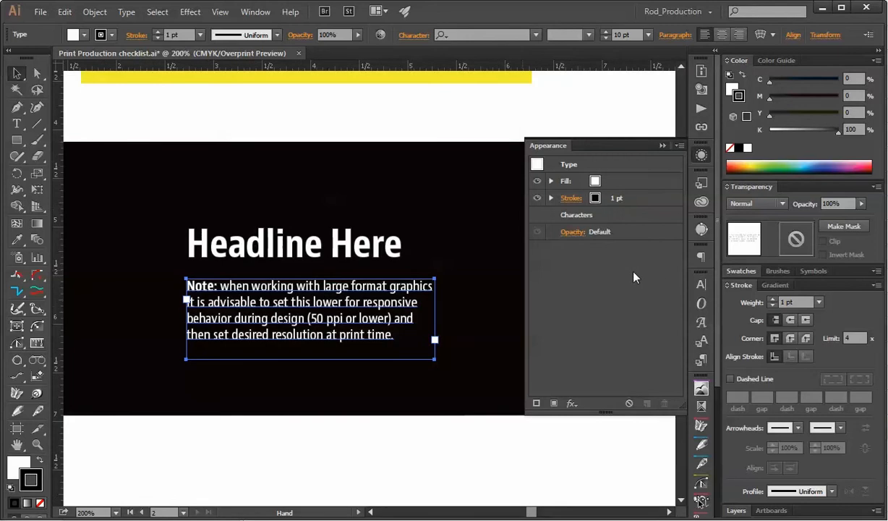
{"action": "scroll", "coordinate": [706, 402], "scroll_direction": "down", "scroll_amount": 4}
{"action": "scroll", "coordinate": [708, 403], "scroll_direction": "up", "scroll_amount": 5}
Step: Preview the banner's separations, toggling the cyan plate, hiding the black plate and inspecting the white text up close
{"action": "left_click", "coordinate": [703, 406]}
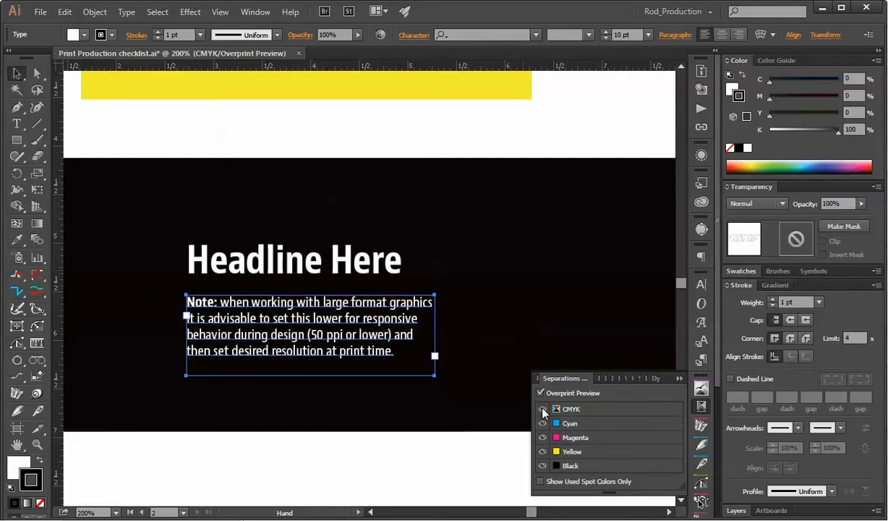
{"action": "left_click", "coordinate": [543, 423]}
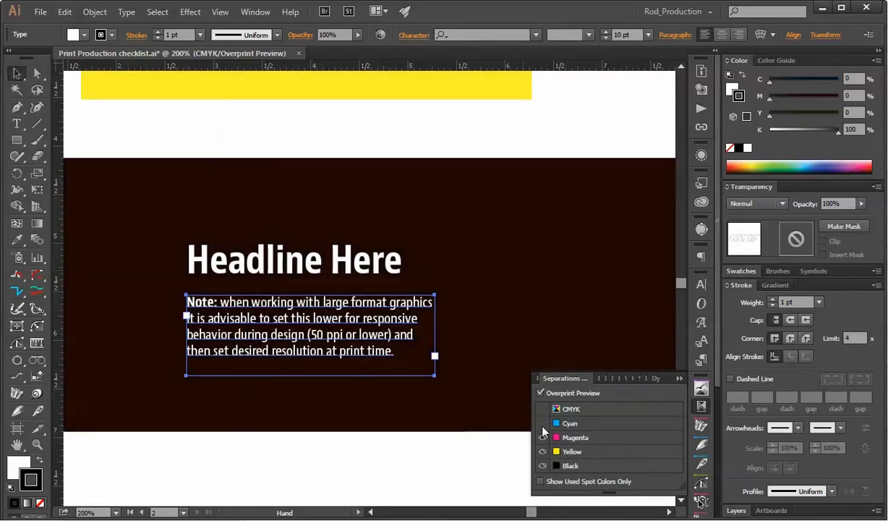
{"action": "left_click", "coordinate": [543, 423]}
{"action": "left_click", "coordinate": [543, 466]}
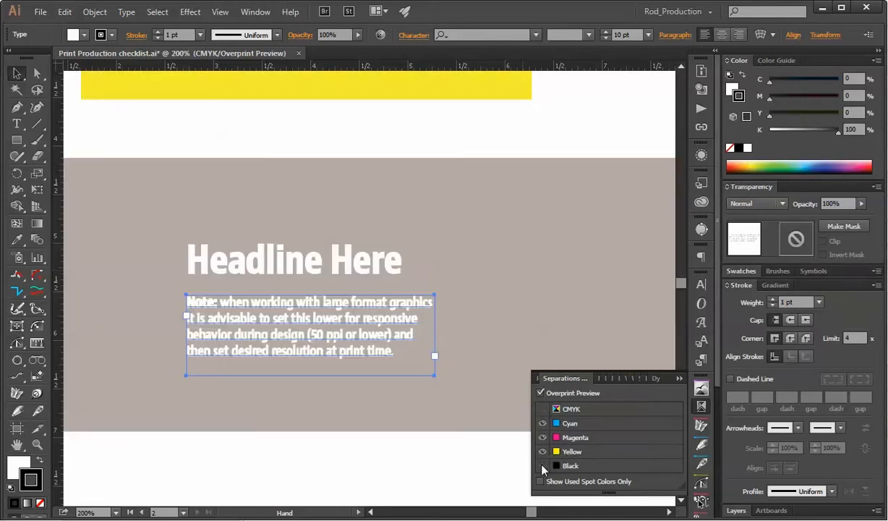
{"action": "left_click", "coordinate": [325, 131]}
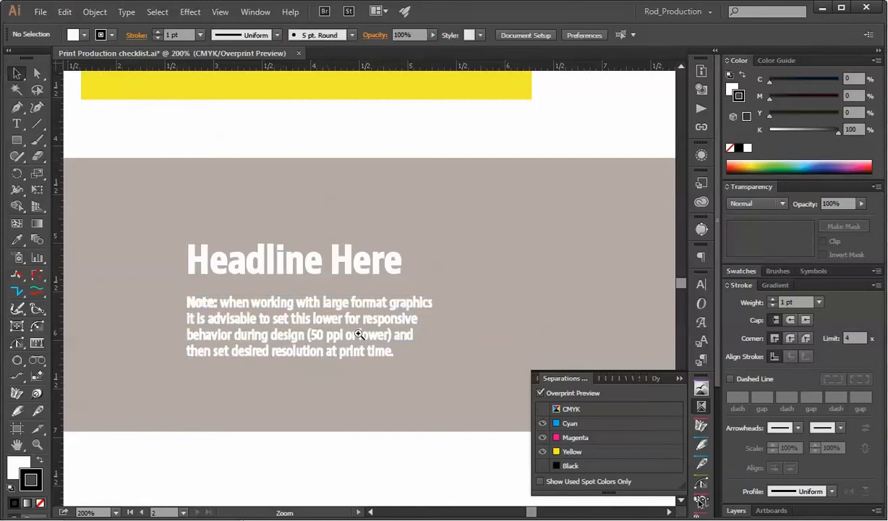
{"action": "left_click", "coordinate": [361, 336], "text": "ctrl"}
{"action": "left_click", "coordinate": [345, 176], "text": "ctrl"}
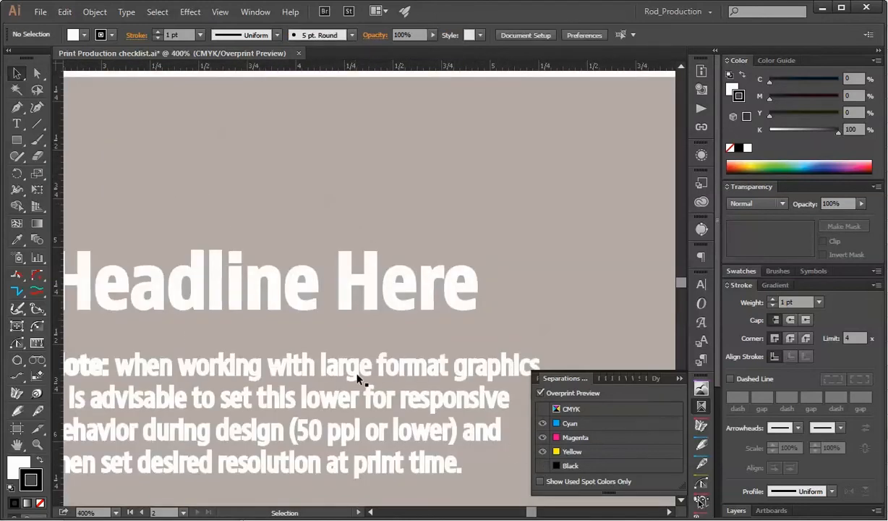
Step: Compare the banner text across plates by toggling black and hiding magenta and yellow, ending with cyan and black shown
{"action": "left_click", "coordinate": [542, 465]}
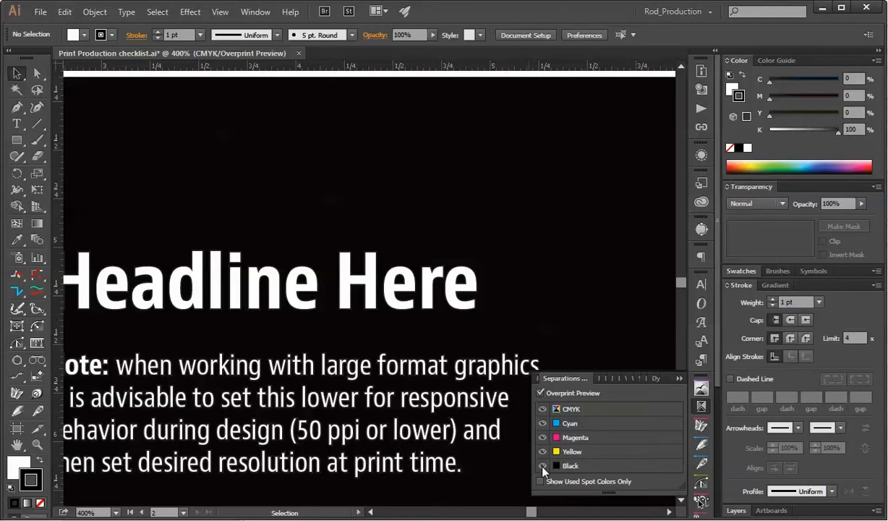
{"action": "left_click", "coordinate": [542, 466]}
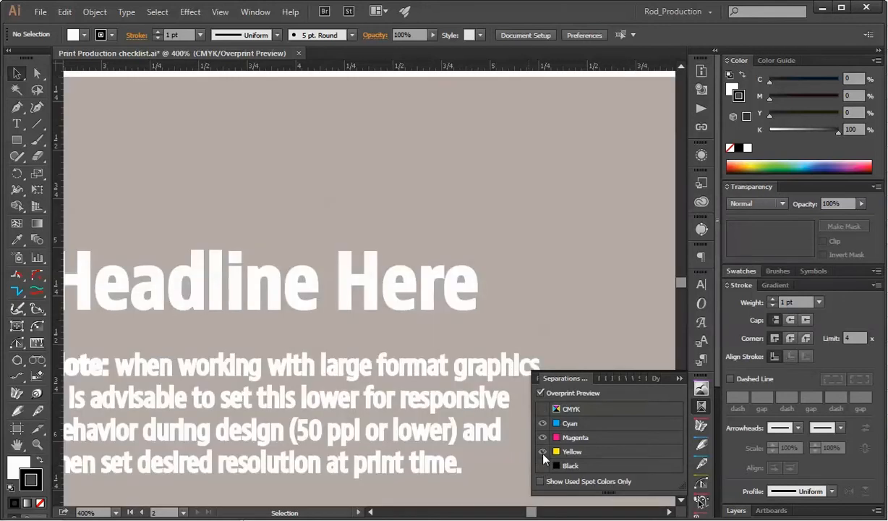
{"action": "left_click", "coordinate": [543, 452]}
{"action": "left_click", "coordinate": [542, 437]}
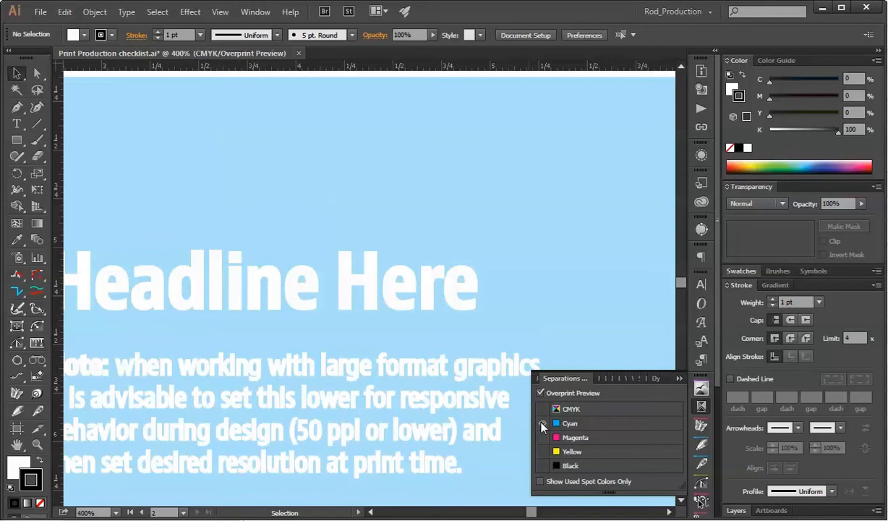
{"action": "left_click", "coordinate": [543, 451]}
{"action": "left_click", "coordinate": [543, 466]}
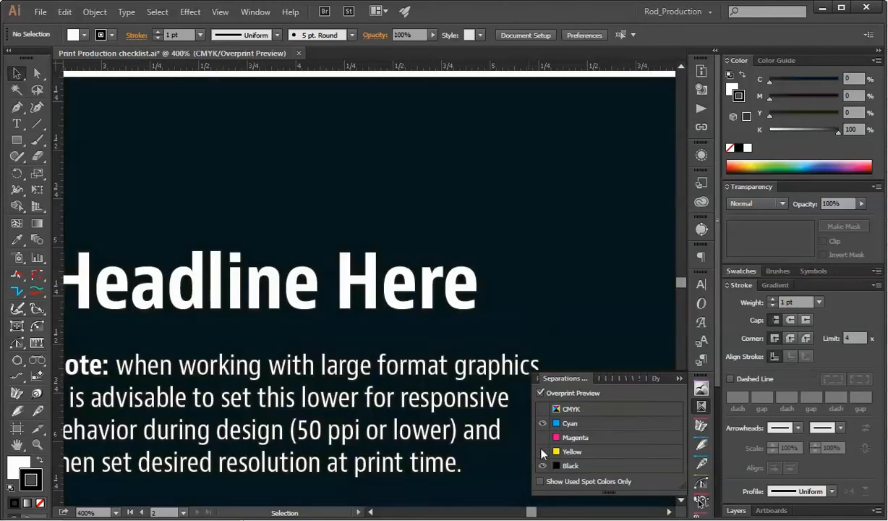
Step: Hide the cyan plate to isolate black and review the full banner with its headline and note
{"action": "left_click", "coordinate": [543, 423]}
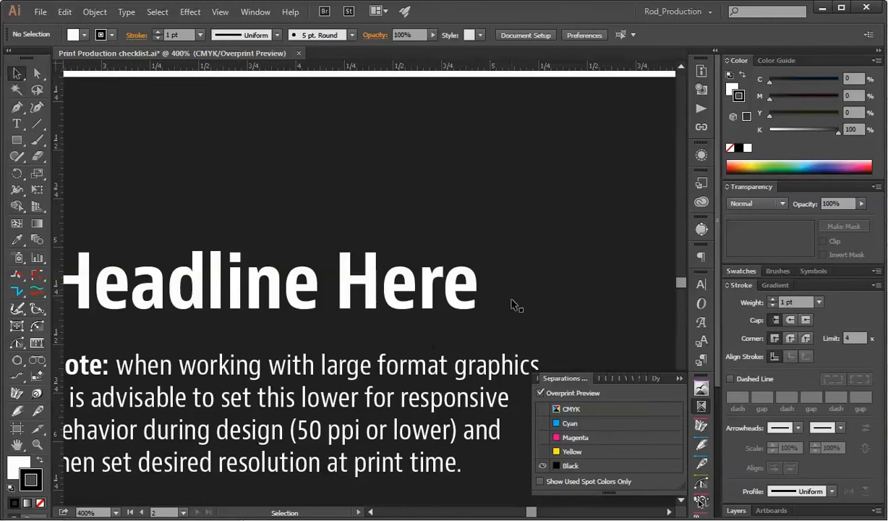
{"action": "key", "text": "ctrl+minus"}
{"action": "key", "text": "ctrl+minus"}
{"action": "key", "text": "v"}
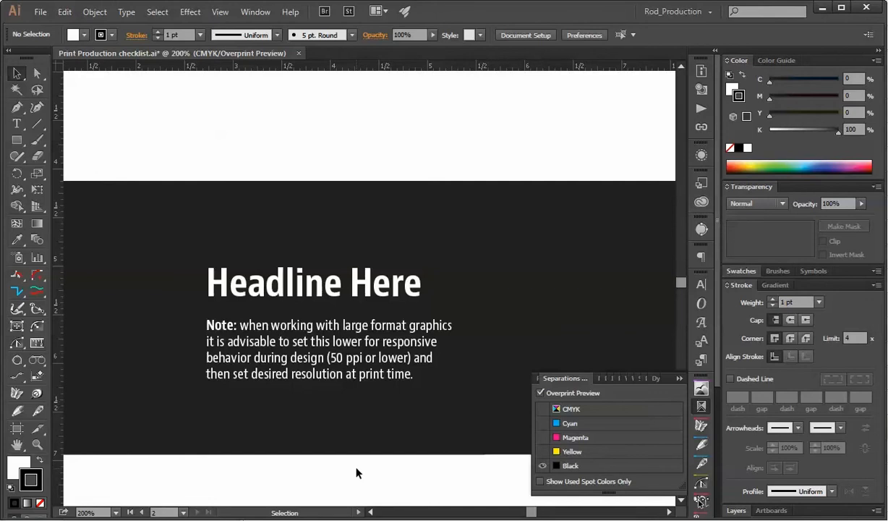
{"action": "key", "text": "z"}
{"action": "left_click", "coordinate": [337, 351], "text": "alt"}
{"action": "key", "text": "v"}
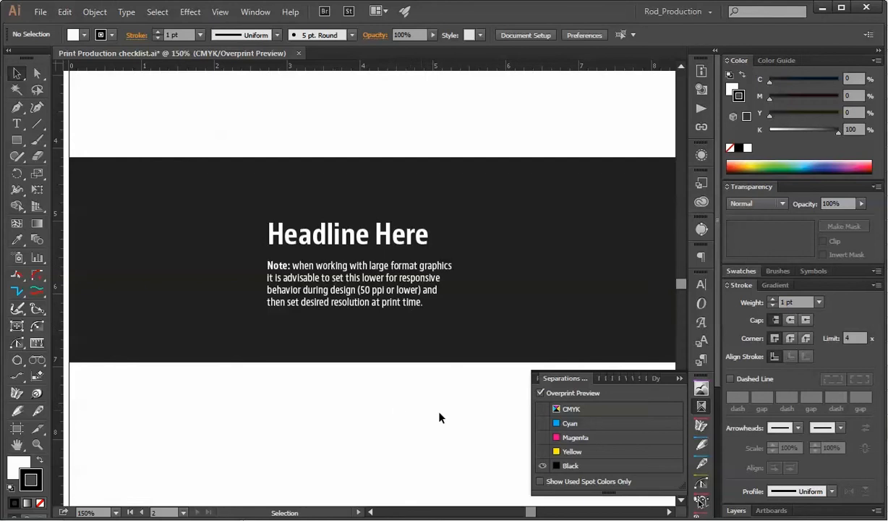
Step: Show all CMYK plates again, toggle Overprint Preview off and on, and close the separations preview
{"action": "left_click", "coordinate": [542, 408]}
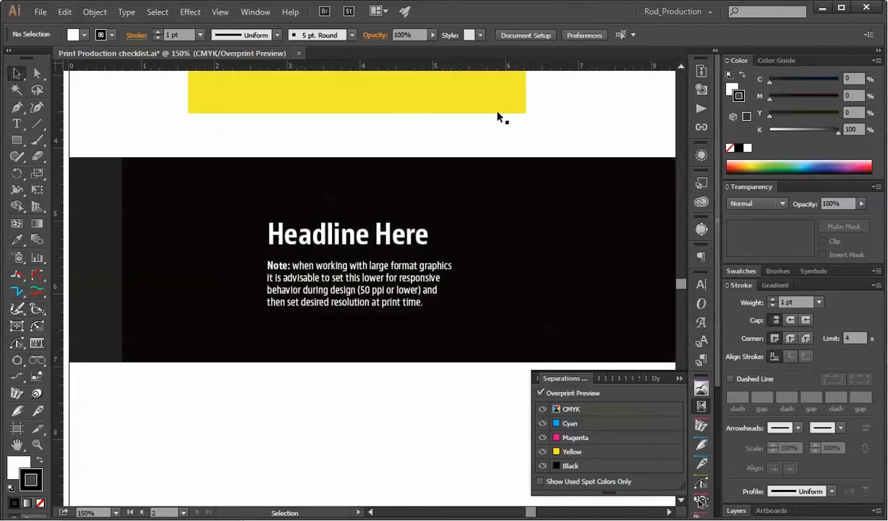
{"action": "key", "text": "space"}
{"action": "left_click_drag", "start_coordinate": [589, 107], "coordinate": [553, 257]}
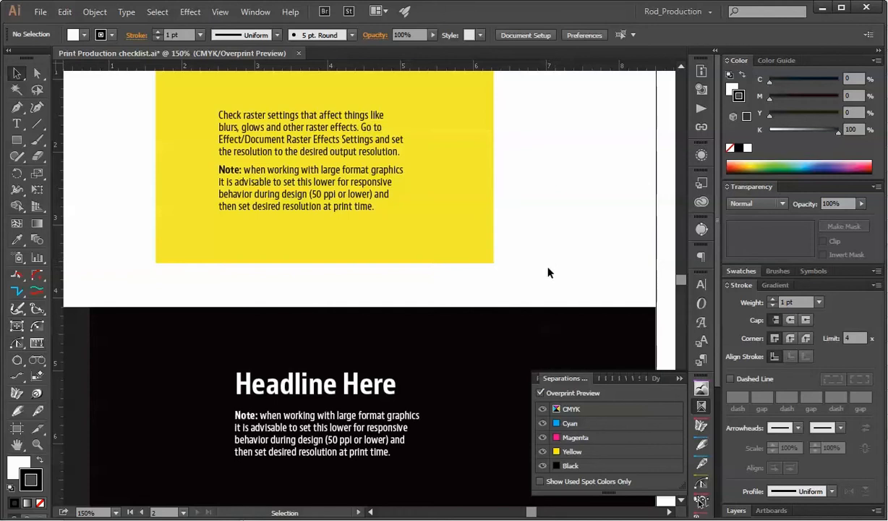
{"action": "left_click", "coordinate": [540, 393]}
{"action": "left_click", "coordinate": [540, 394]}
{"action": "left_click", "coordinate": [680, 378]}
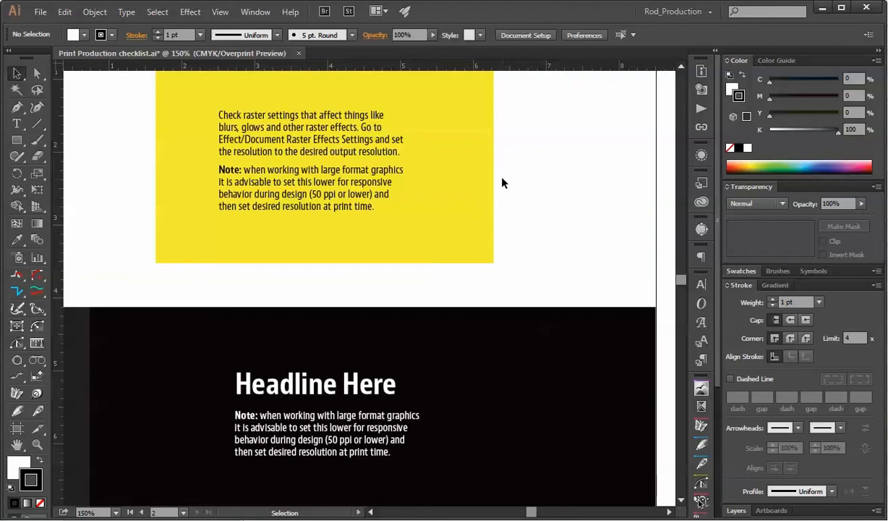
Step: Select the black paragraph on the yellow rectangle and inspect its overprint attributes
{"action": "left_click", "coordinate": [328, 308], "text": "ctrl+alt"}
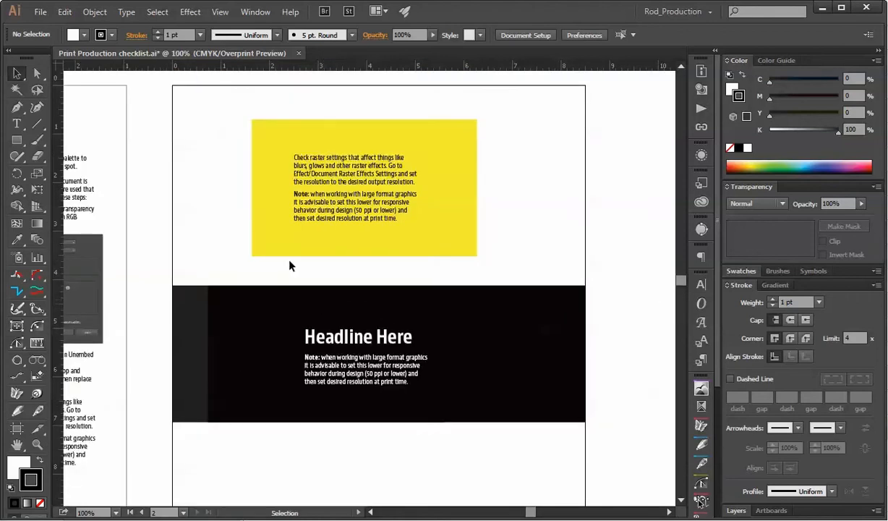
{"action": "left_click", "coordinate": [343, 208]}
{"action": "left_click", "coordinate": [391, 246], "text": "ctrl"}
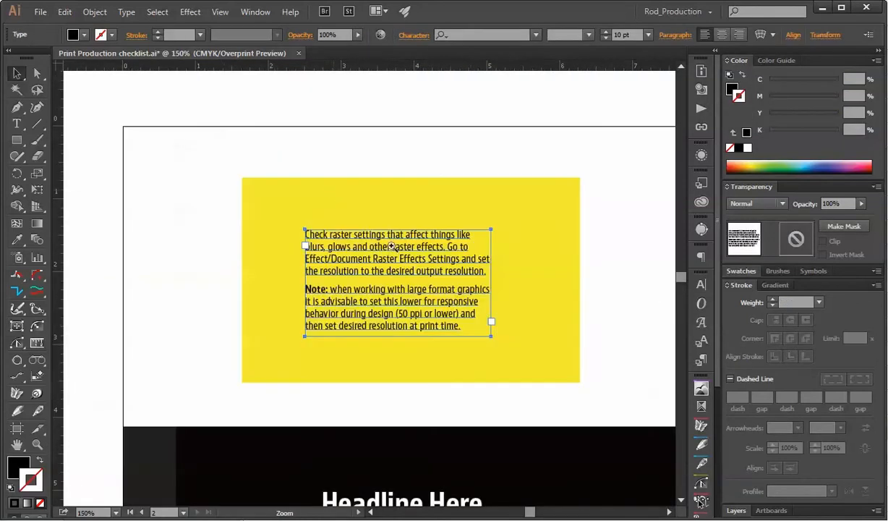
{"action": "left_click", "coordinate": [412, 340], "text": "ctrl"}
{"action": "left_click_drag", "start_coordinate": [391, 306], "coordinate": [502, 380]}
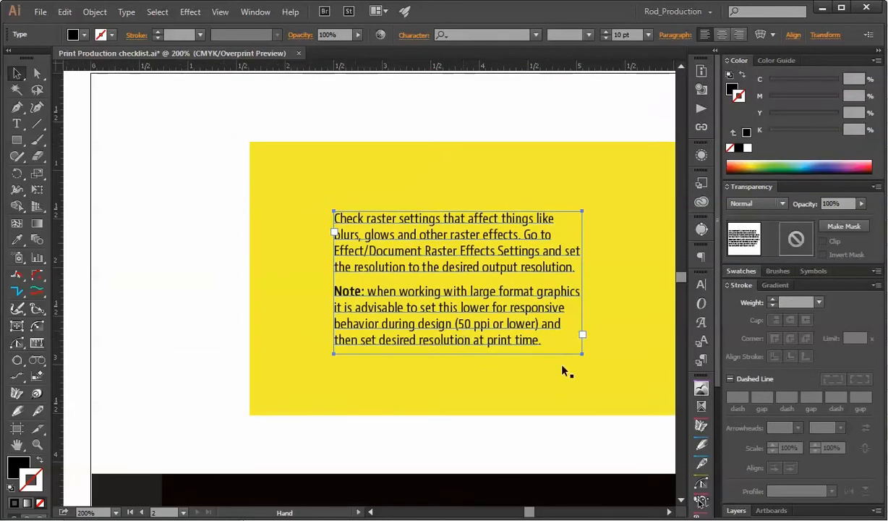
{"action": "left_click_drag", "start_coordinate": [600, 282], "coordinate": [489, 278]}
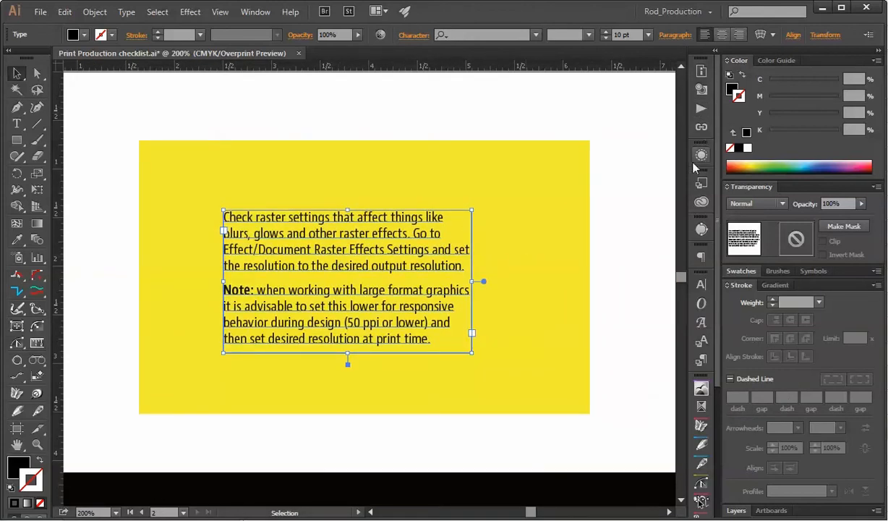
{"action": "left_click", "coordinate": [701, 89]}
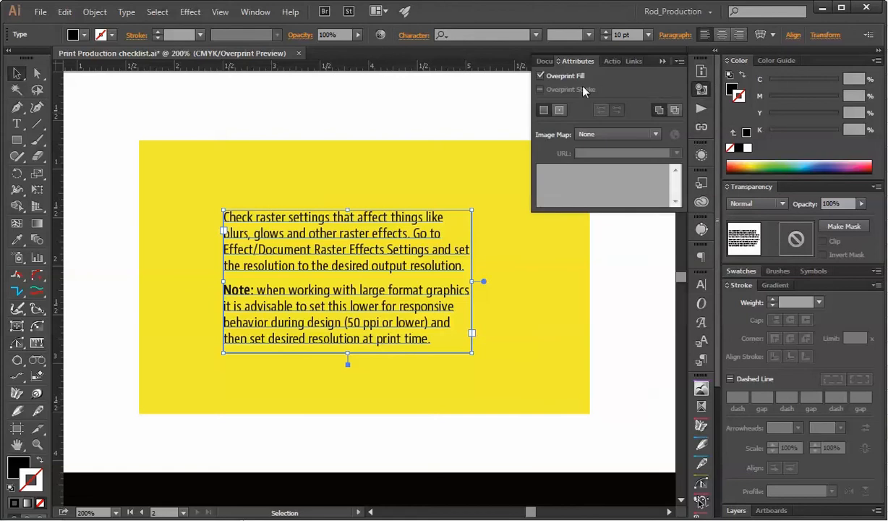
Step: Recolor the yellow rectangle behind the paragraph to brown with C 27.84, M 67.45, Y 100, K 17.65
{"action": "left_click", "coordinate": [327, 130]}
{"action": "left_click", "coordinate": [367, 188]}
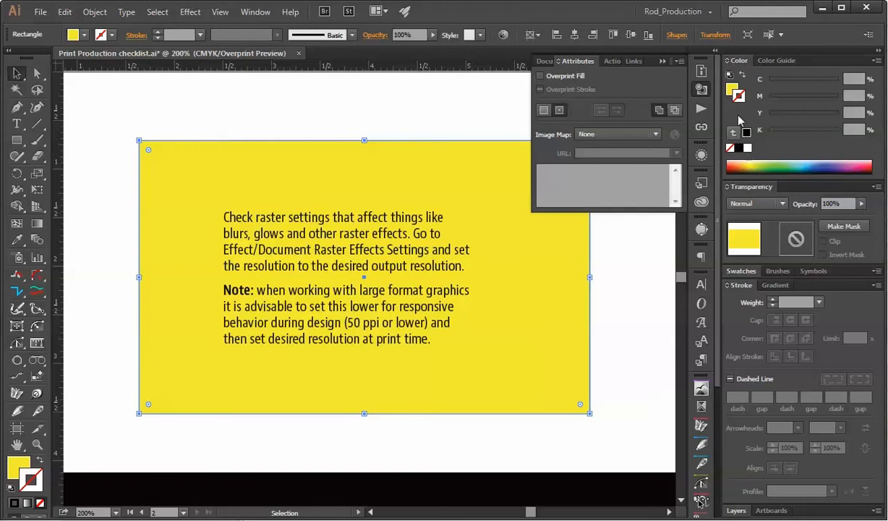
{"action": "left_click", "coordinate": [733, 87]}
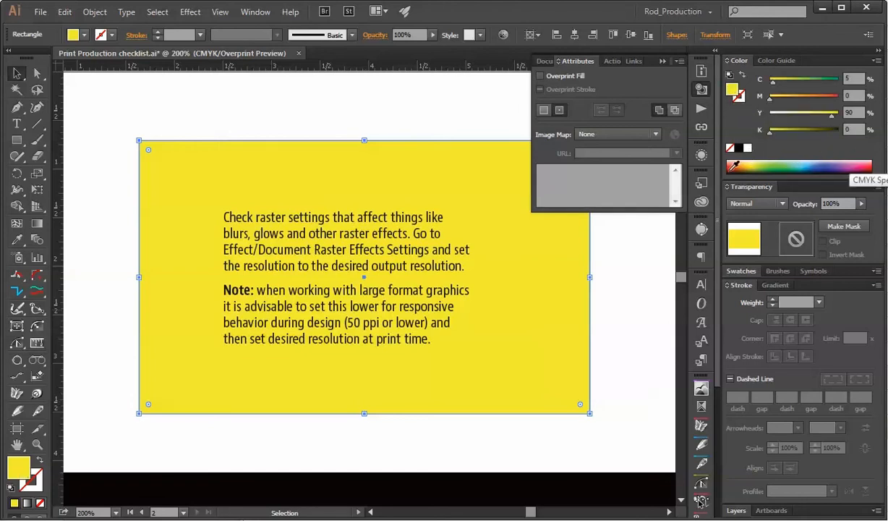
{"action": "left_click", "coordinate": [742, 167]}
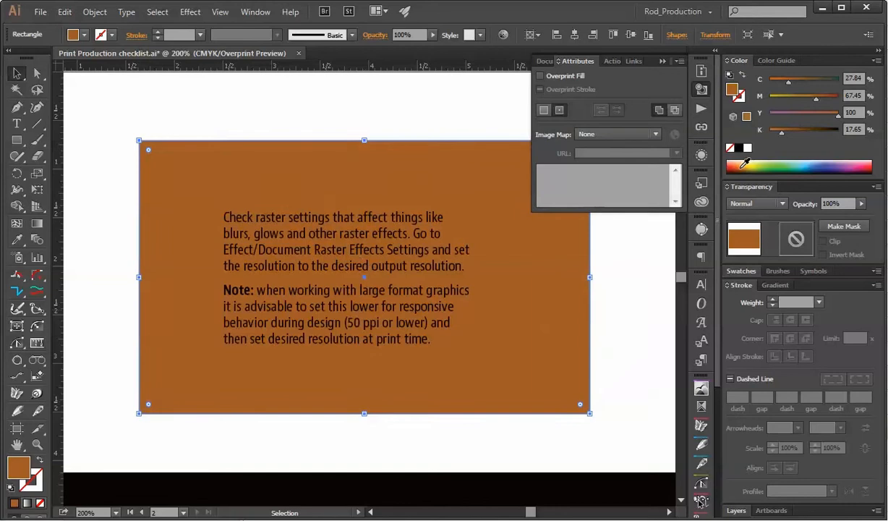
Step: Change the paragraph on the brown rectangle to a white fill, turn off Overprint Preview and deselect the text
{"action": "left_click", "coordinate": [325, 242]}
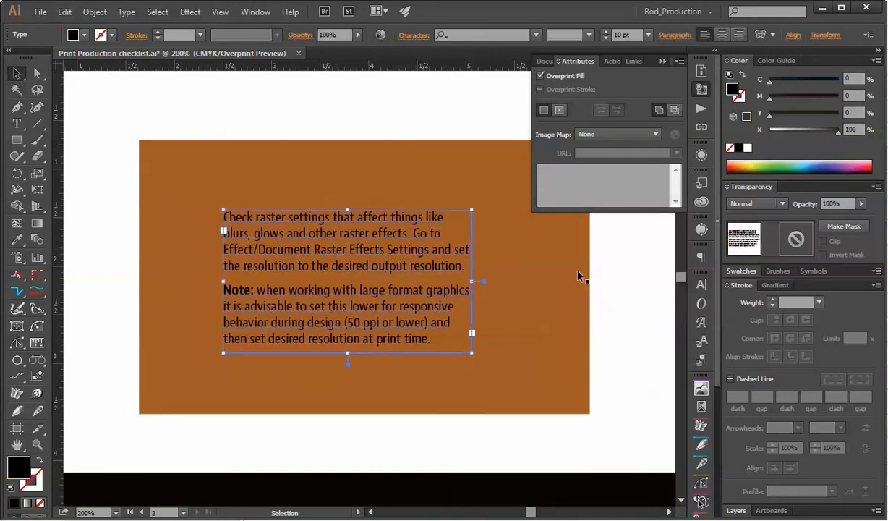
{"action": "left_click", "coordinate": [749, 149]}
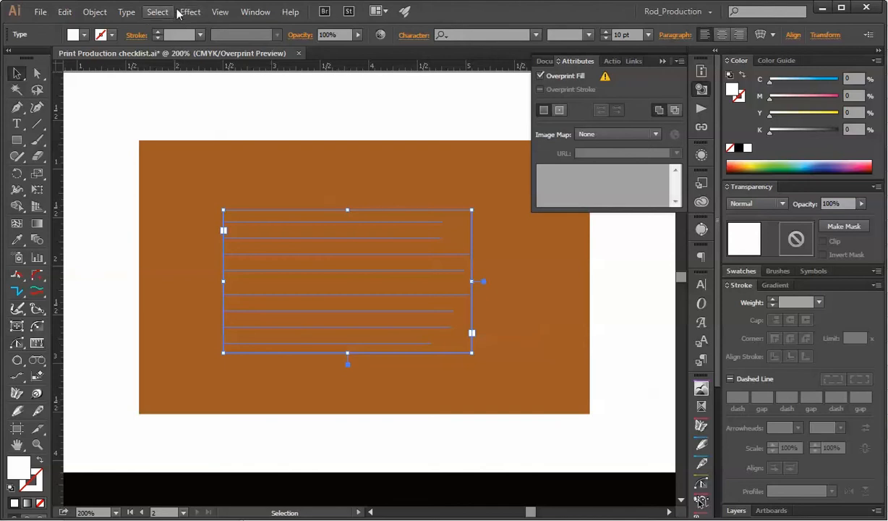
{"action": "left_click", "coordinate": [221, 20]}
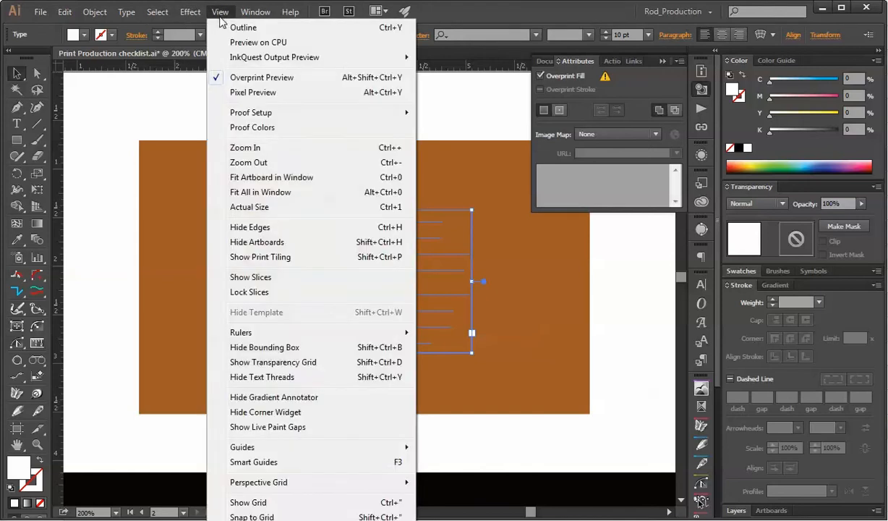
{"action": "left_click", "coordinate": [247, 78]}
{"action": "left_click", "coordinate": [159, 119]}
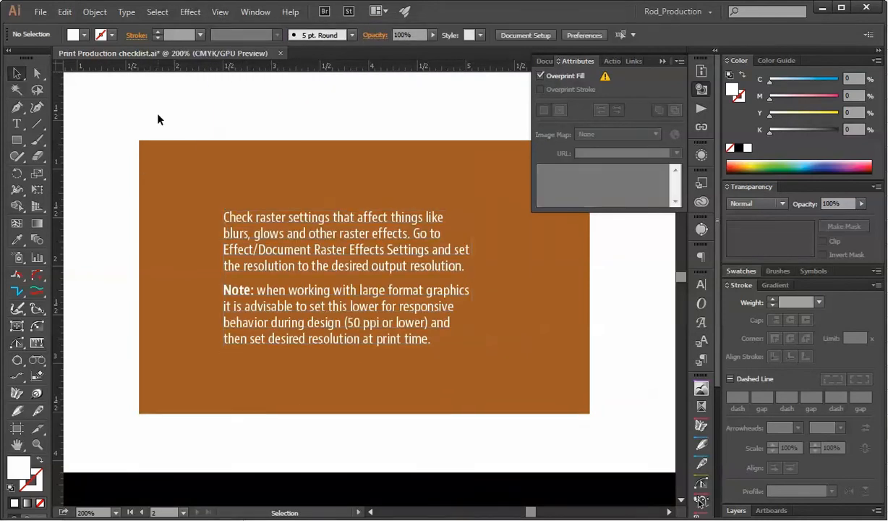
Step: Save a copy of the document in PDF format as Print Production checklist copy.pdf
{"action": "left_click", "coordinate": [288, 228], "text": "ctrl+alt"}
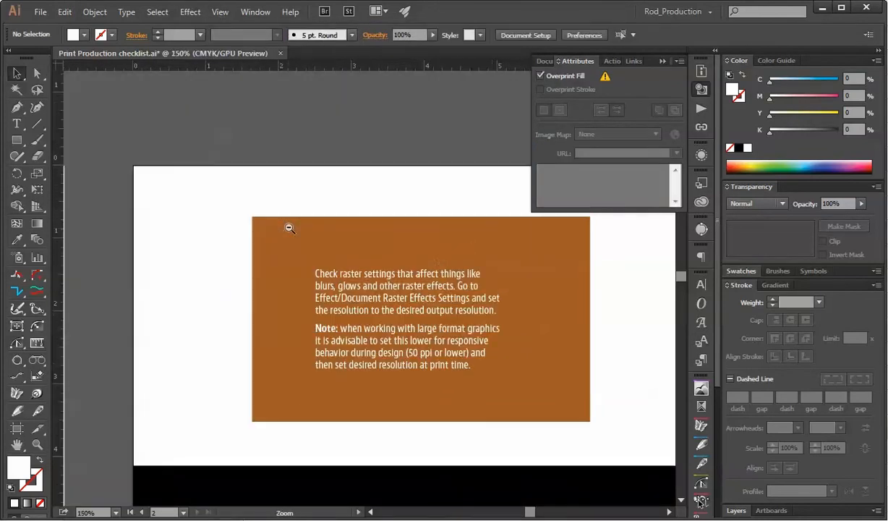
{"action": "left_click_drag", "start_coordinate": [466, 270], "coordinate": [414, 187]}
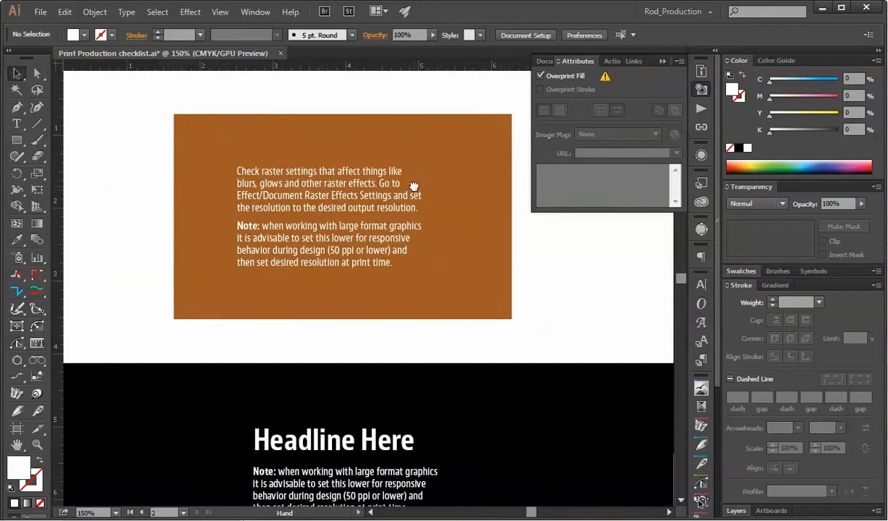
{"action": "key", "text": "ctrl+alt+s"}
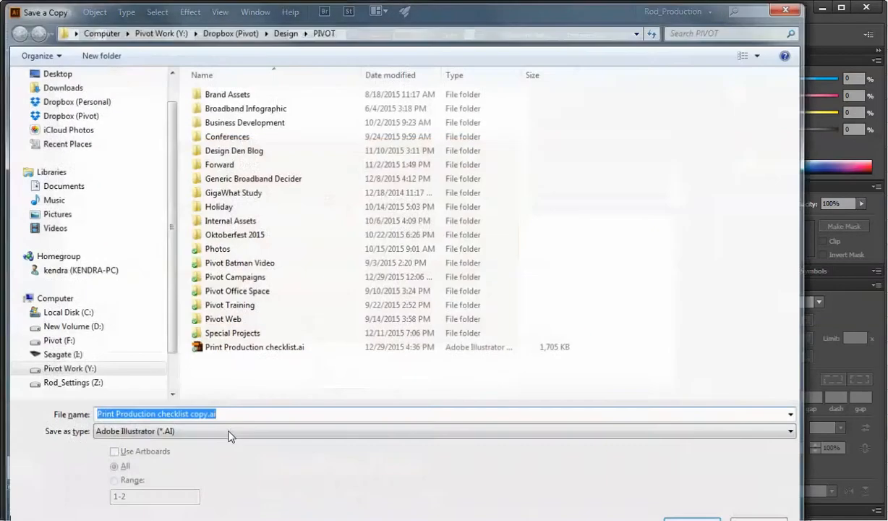
{"action": "left_click", "coordinate": [230, 431]}
{"action": "left_click", "coordinate": [159, 454]}
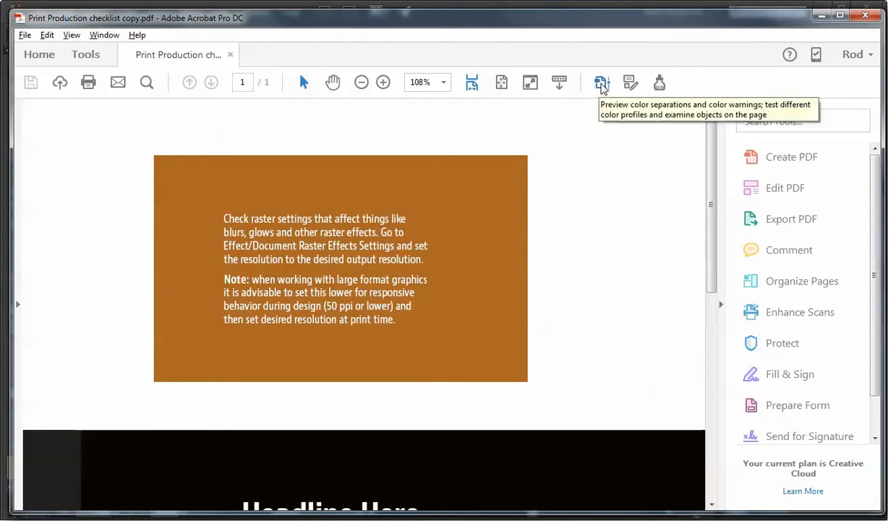
Step: Open Output Preview for the PDF and switch Simulate Overprinting off and on to compare the white text on the brown rectangle
{"action": "left_click", "coordinate": [602, 83]}
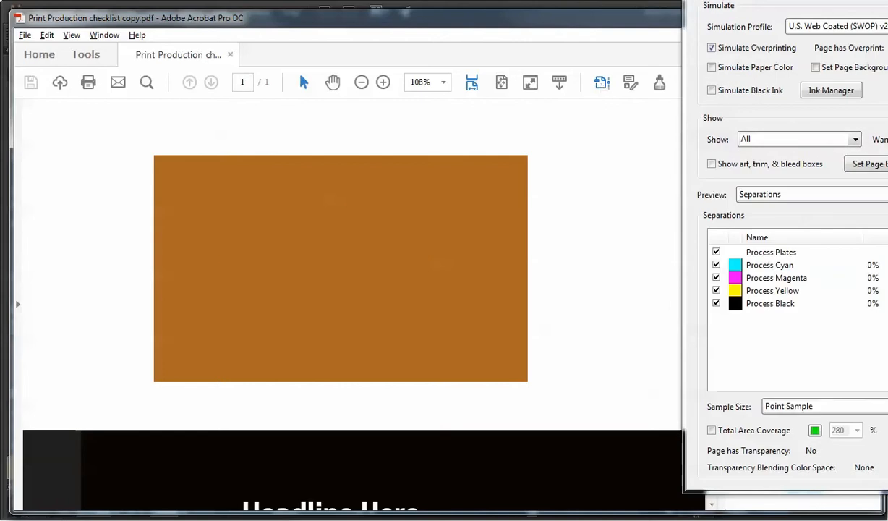
{"action": "left_click_drag", "start_coordinate": [806, 0], "coordinate": [690, 23]}
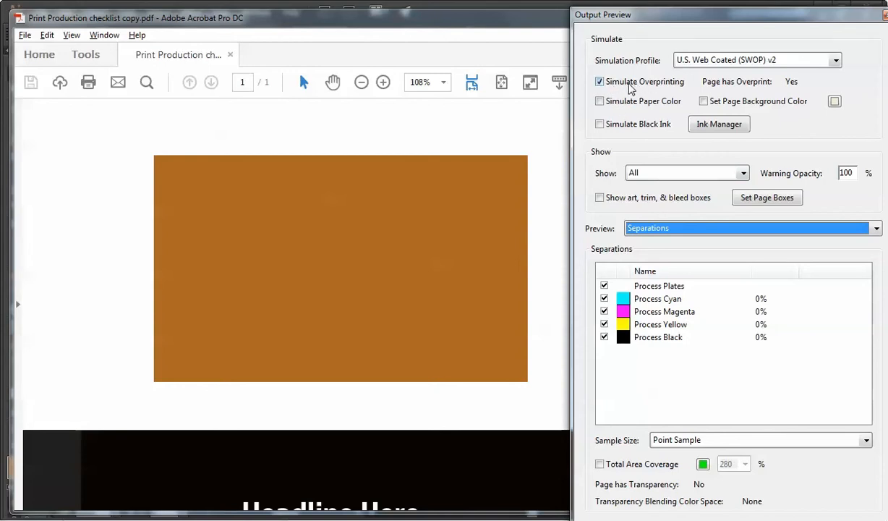
{"action": "left_click", "coordinate": [599, 82]}
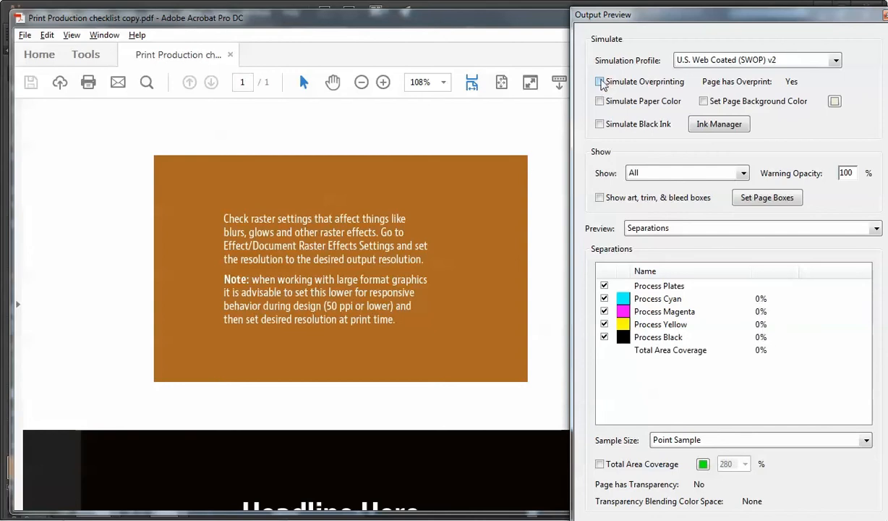
{"action": "left_click", "coordinate": [599, 82]}
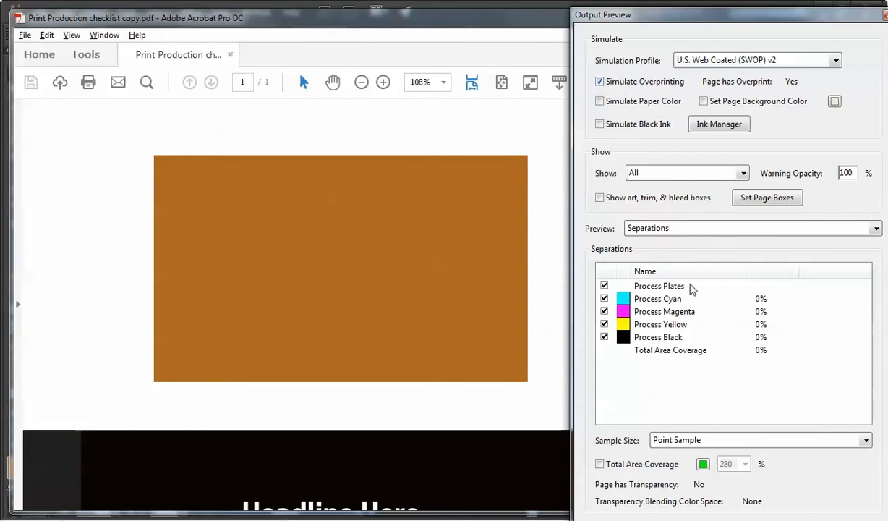
{"action": "mouse_move", "coordinate": [286, 144]}
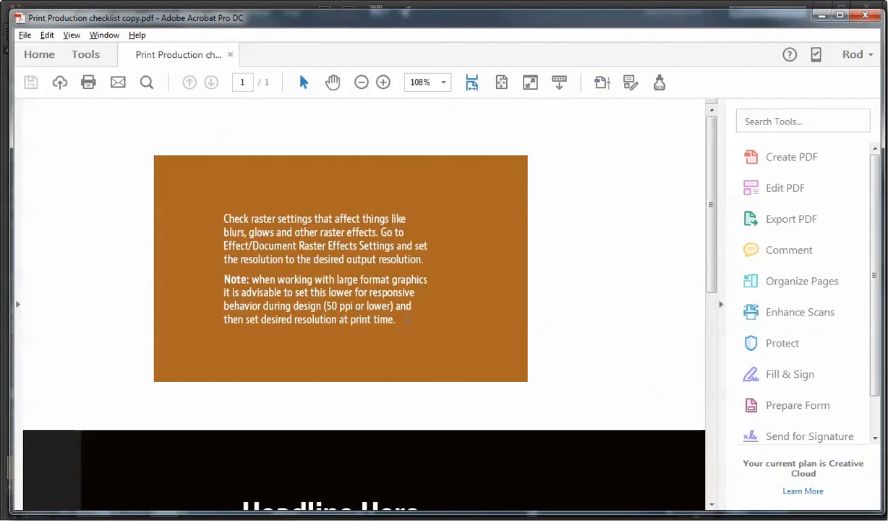
Step: Reopen Output Preview and hide the Process Black plate to examine the Headline Here block up close
{"action": "key", "text": "ctrl+minus"}
{"action": "key", "text": "ctrl+minus"}
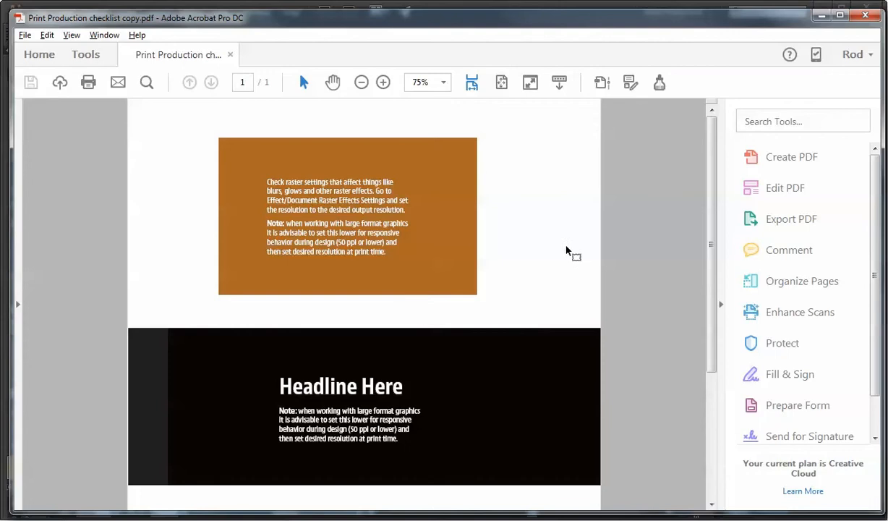
{"action": "left_click", "coordinate": [603, 83]}
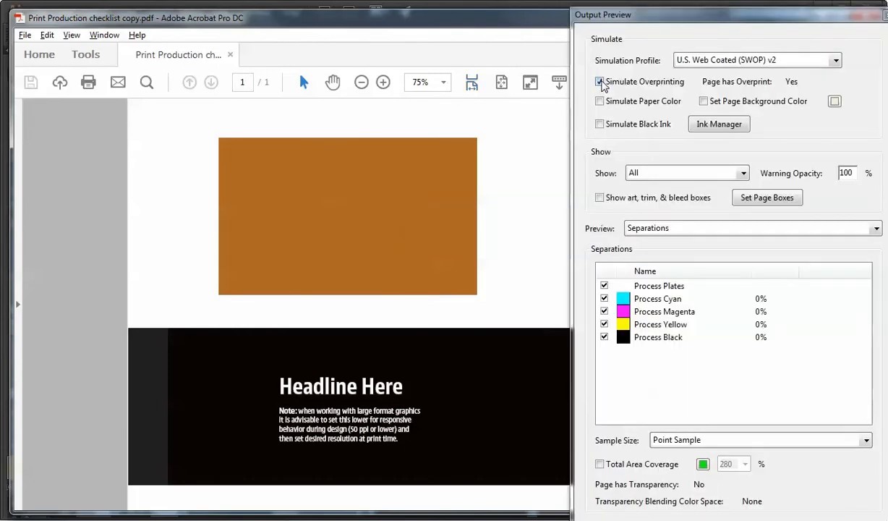
{"action": "left_click", "coordinate": [604, 338]}
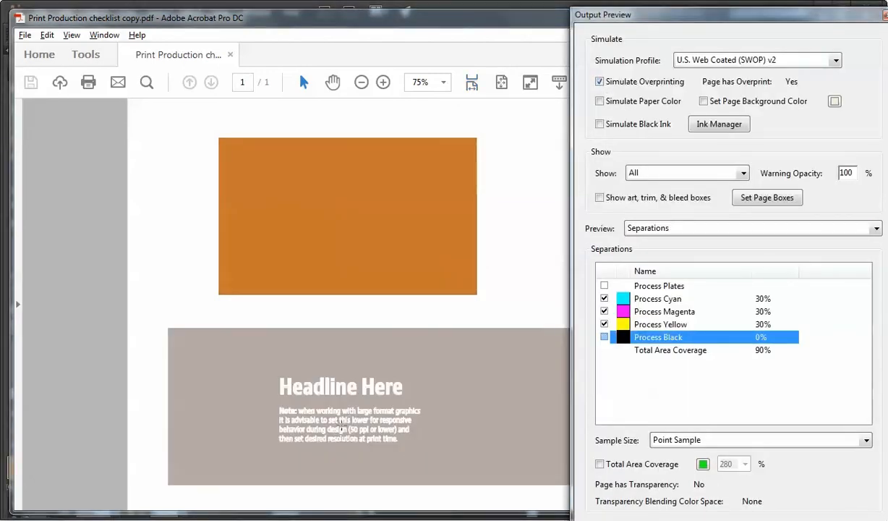
{"action": "left_click", "coordinate": [355, 420]}
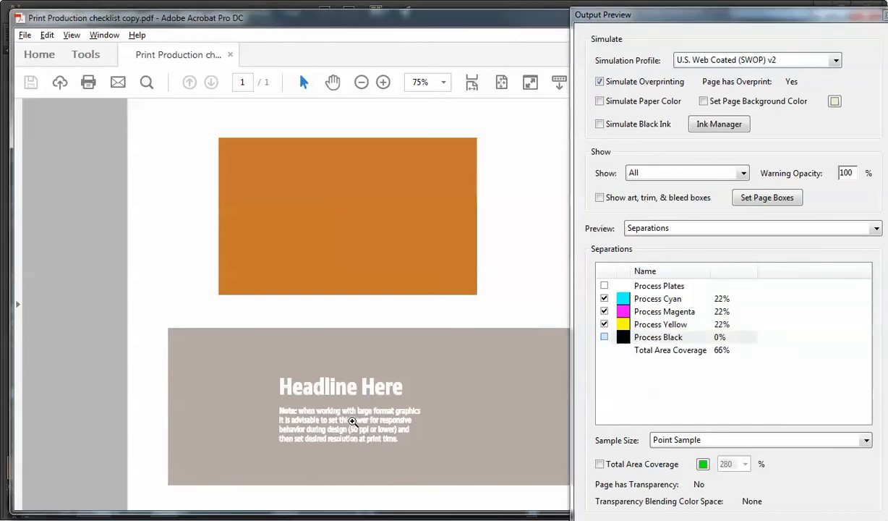
{"action": "key", "text": "ctrl+space"}
{"action": "left_click", "coordinate": [350, 423], "text": "ctrl"}
{"action": "left_click", "coordinate": [342, 293], "text": "ctrl"}
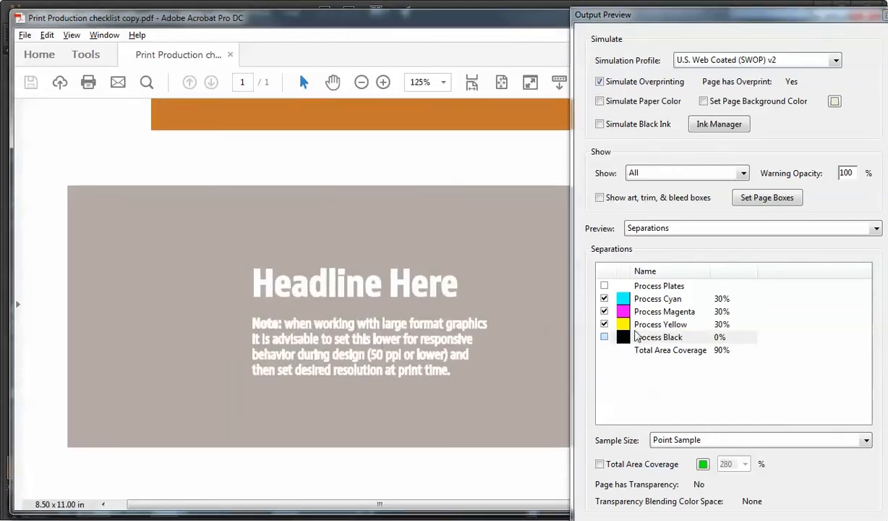
Step: Compare the headline block with the brown rectangle without black, restore the Process Black plate and close Output Preview
{"action": "scroll", "coordinate": [499, 284], "scroll_direction": "up", "scroll_amount": 5}
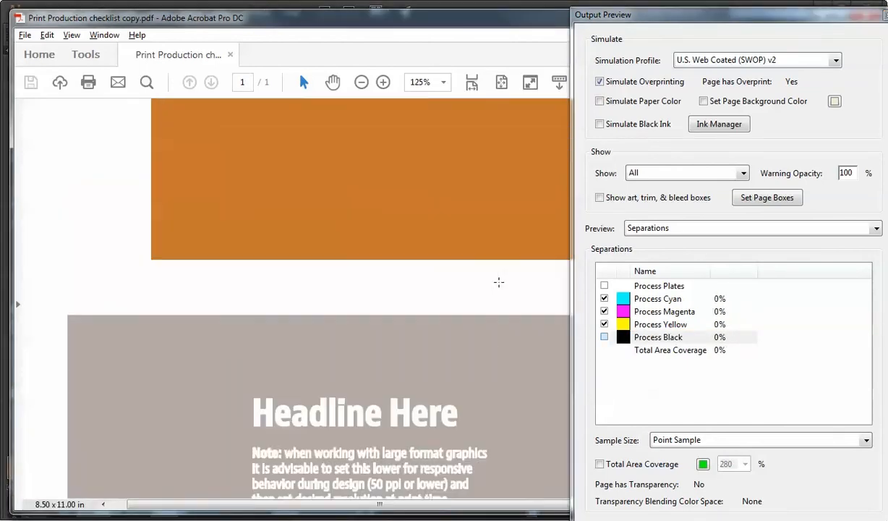
{"action": "scroll", "coordinate": [499, 284], "scroll_direction": "down", "scroll_amount": 7}
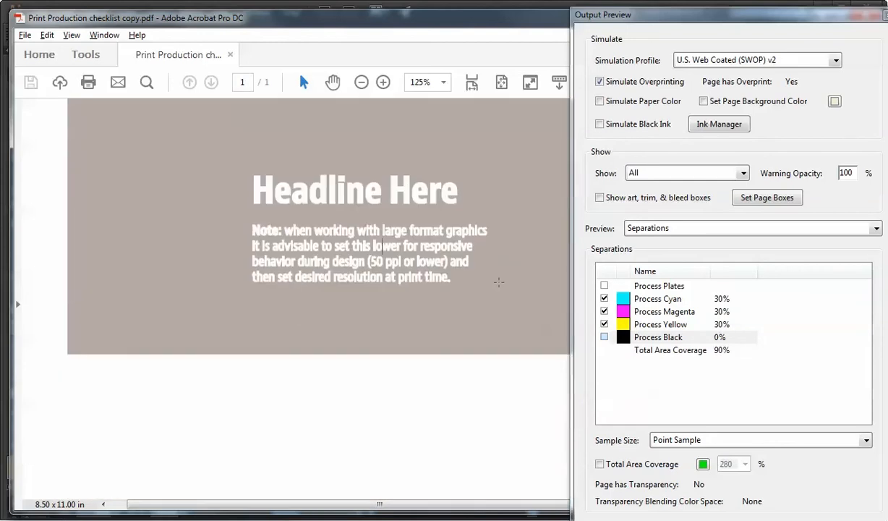
{"action": "scroll", "coordinate": [499, 282], "scroll_direction": "up", "scroll_amount": 3}
{"action": "scroll", "coordinate": [499, 283], "scroll_direction": "down", "scroll_amount": 2}
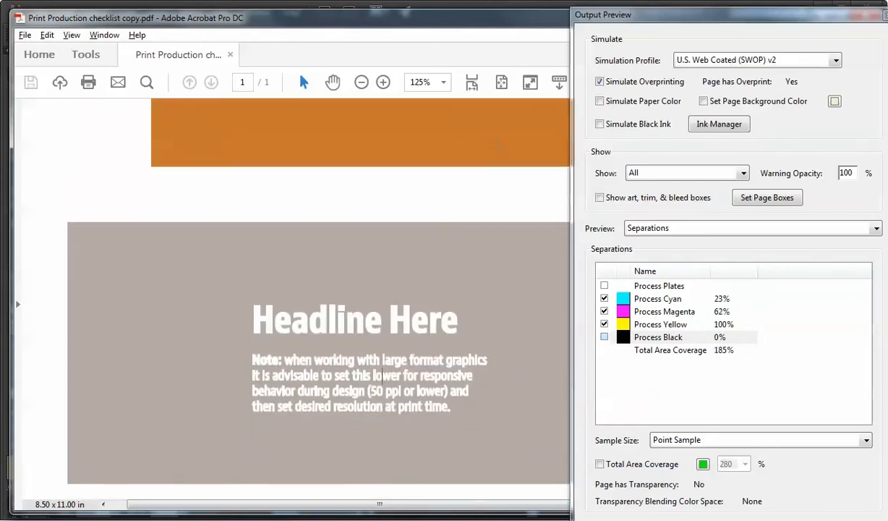
{"action": "scroll", "coordinate": [499, 282], "scroll_direction": "up", "scroll_amount": 5}
{"action": "scroll", "coordinate": [499, 145], "scroll_direction": "up", "scroll_amount": 1}
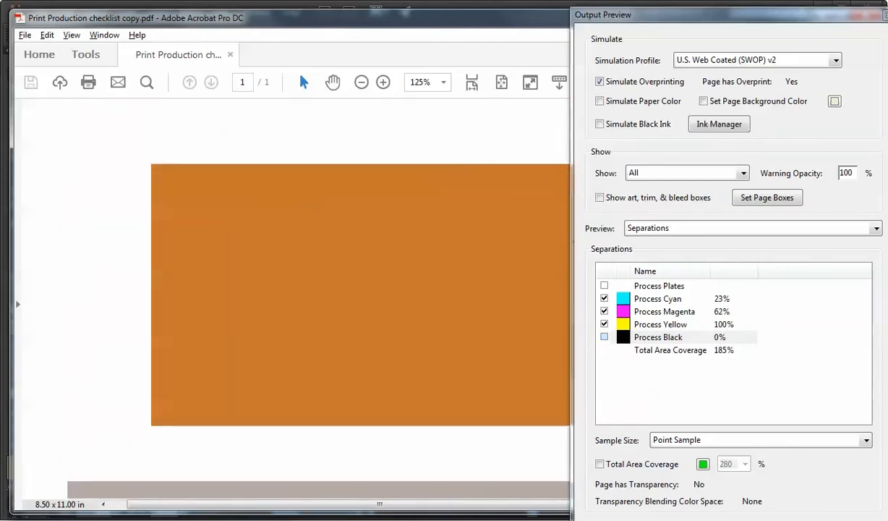
{"action": "left_click", "coordinate": [605, 337]}
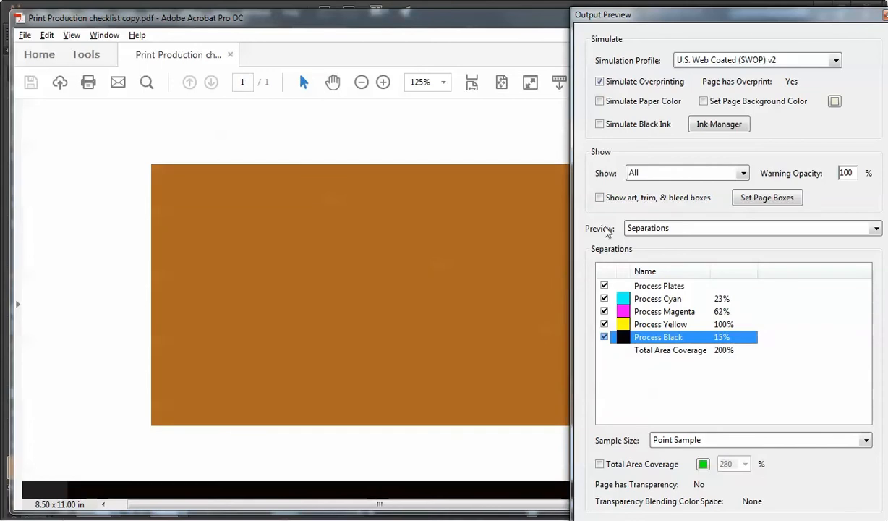
{"action": "left_click", "coordinate": [883, 13]}
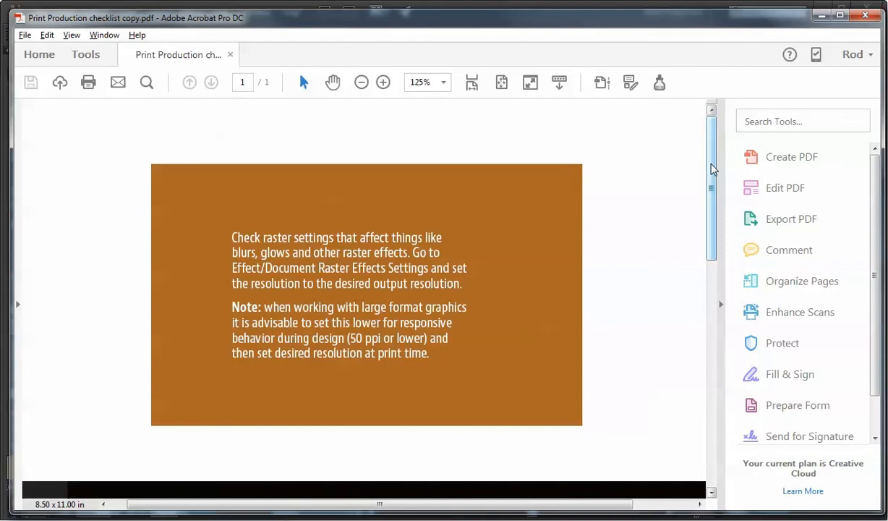
Step: Reopen Output Preview and hide the black, yellow and magenta plates to examine the headline block's cyan plate up close
{"action": "left_click", "coordinate": [602, 82]}
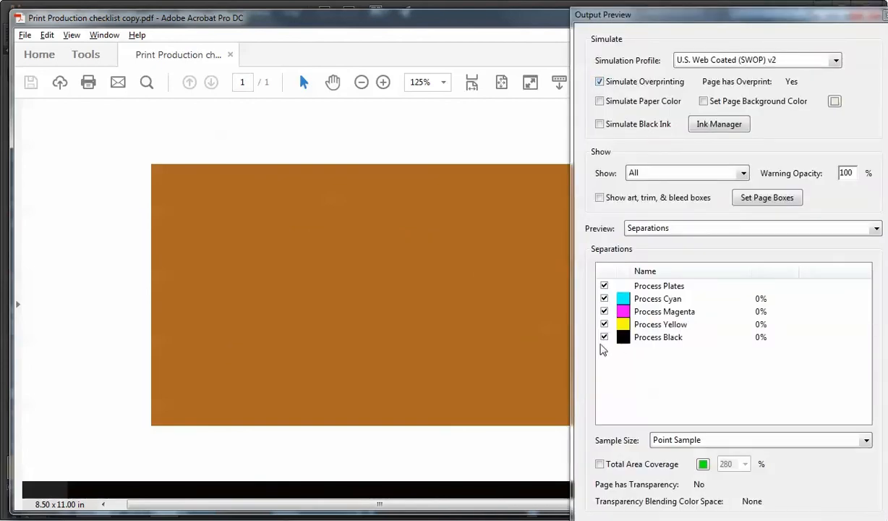
{"action": "scroll", "coordinate": [377, 353], "scroll_direction": "down", "scroll_amount": 5}
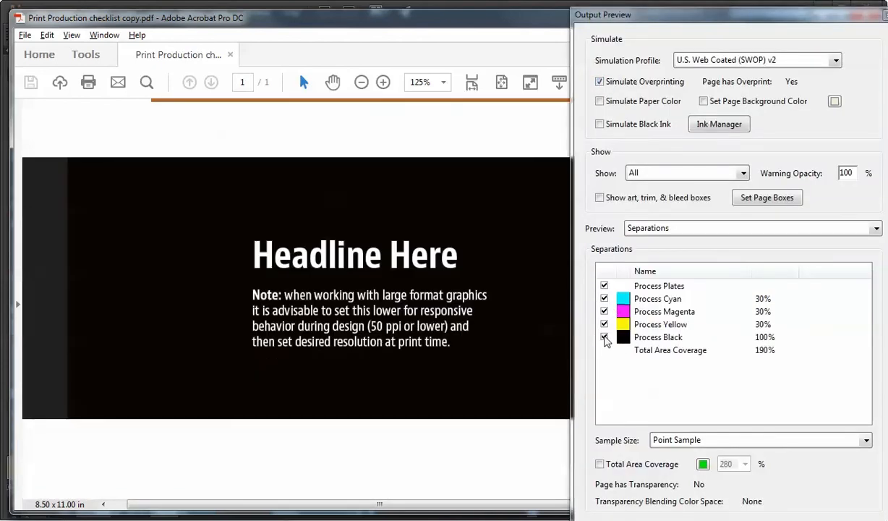
{"action": "left_click", "coordinate": [604, 337]}
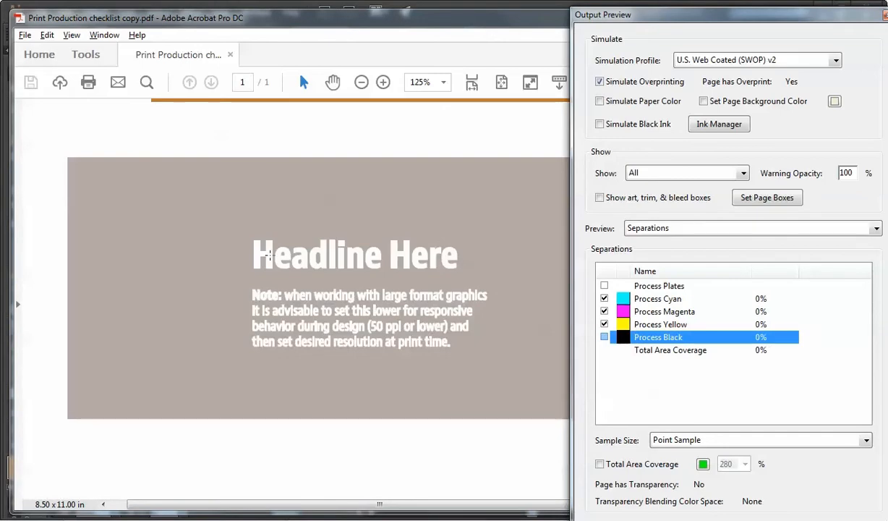
{"action": "left_click", "coordinate": [606, 329]}
{"action": "left_click", "coordinate": [605, 325]}
{"action": "left_click", "coordinate": [605, 312]}
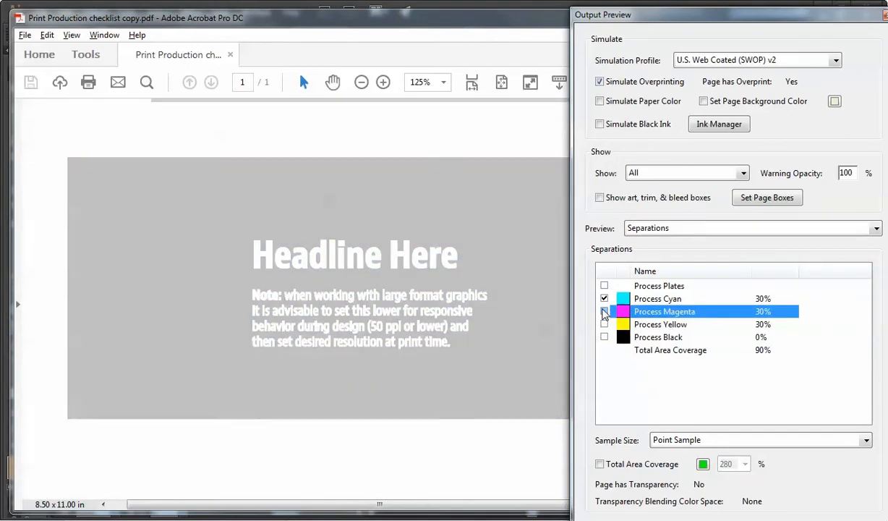
{"action": "key", "text": "ctrl+space"}
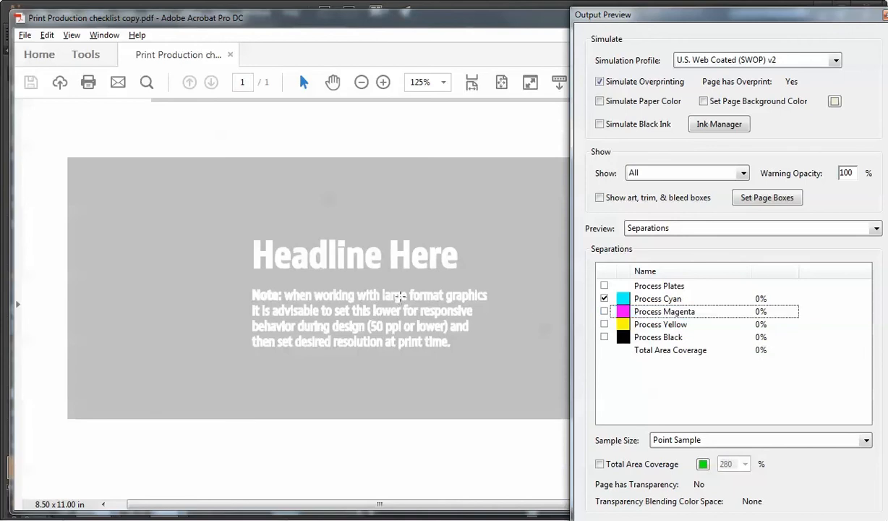
{"action": "left_click", "coordinate": [401, 297], "text": "ctrl"}
{"action": "left_click", "coordinate": [402, 297], "text": "ctrl"}
{"action": "left_click", "coordinate": [402, 298], "text": "ctrl"}
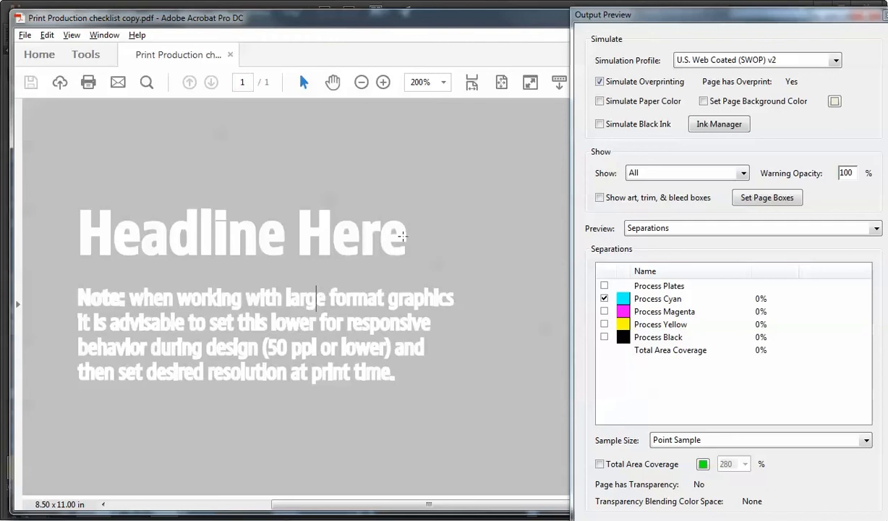
Step: Show the Process Magenta, Process Yellow and Process Black plates again one by one and close Output Preview
{"action": "left_click", "coordinate": [604, 311]}
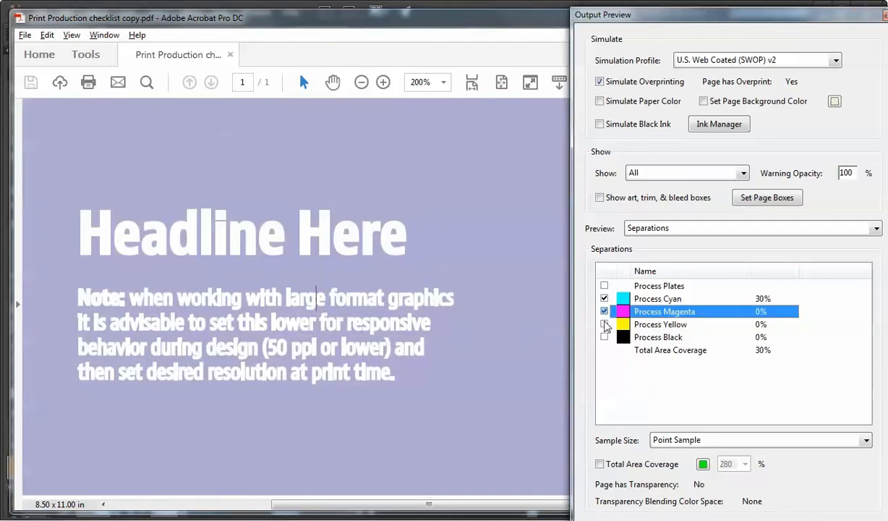
{"action": "left_click", "coordinate": [604, 324]}
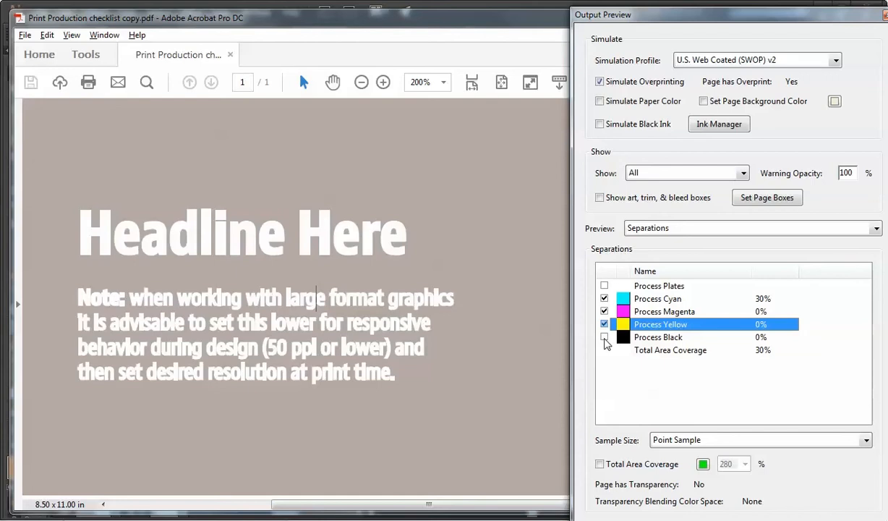
{"action": "left_click", "coordinate": [604, 338]}
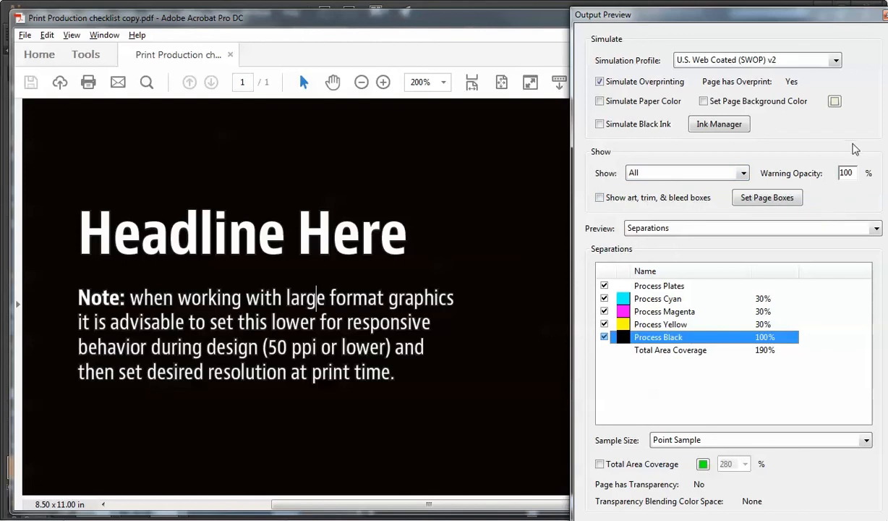
{"action": "left_click_drag", "start_coordinate": [804, 16], "coordinate": [644, 24]}
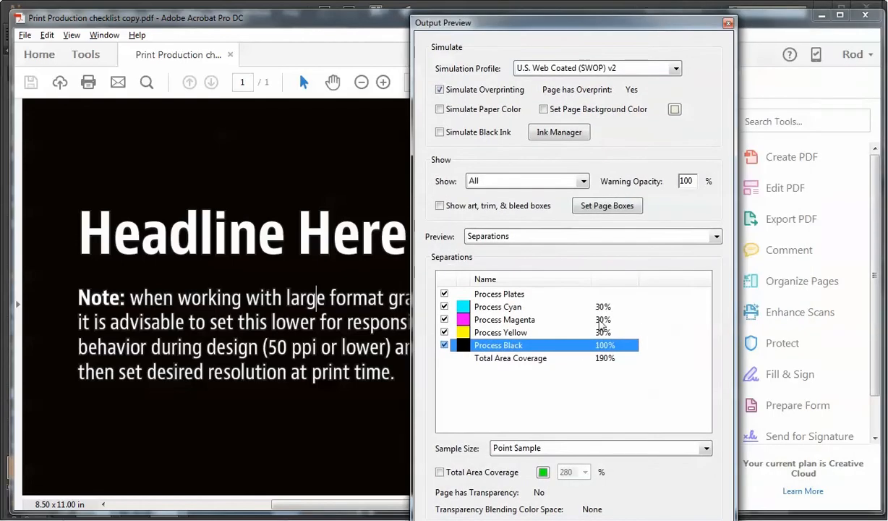
{"action": "left_click", "coordinate": [726, 24]}
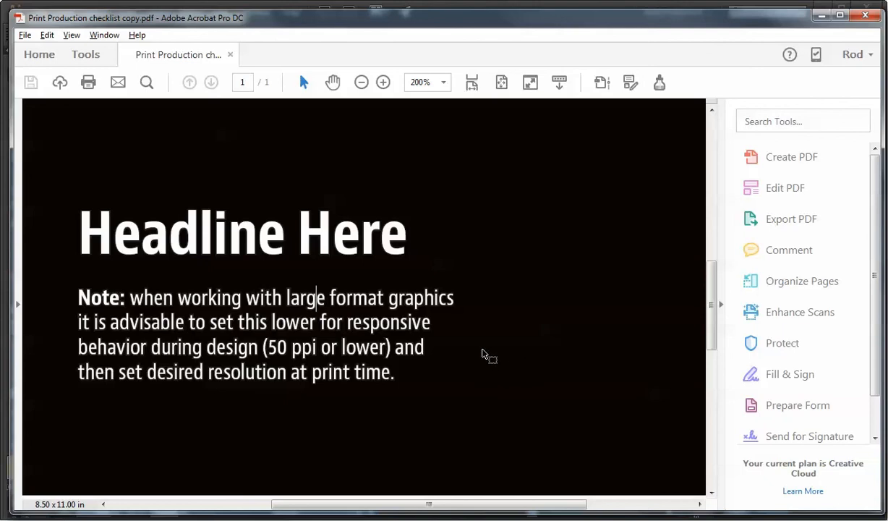
Step: Switch to Illustrator, select the white paragraph on the brown rectangle and enable Discard White Overprint in Output in the document setup
{"action": "key", "text": "alt+Tab"}
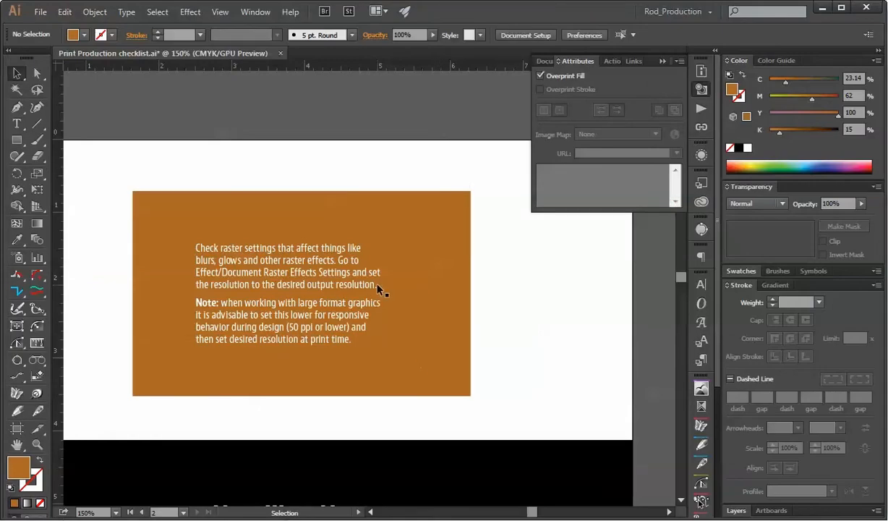
{"action": "left_click", "coordinate": [38, 13]}
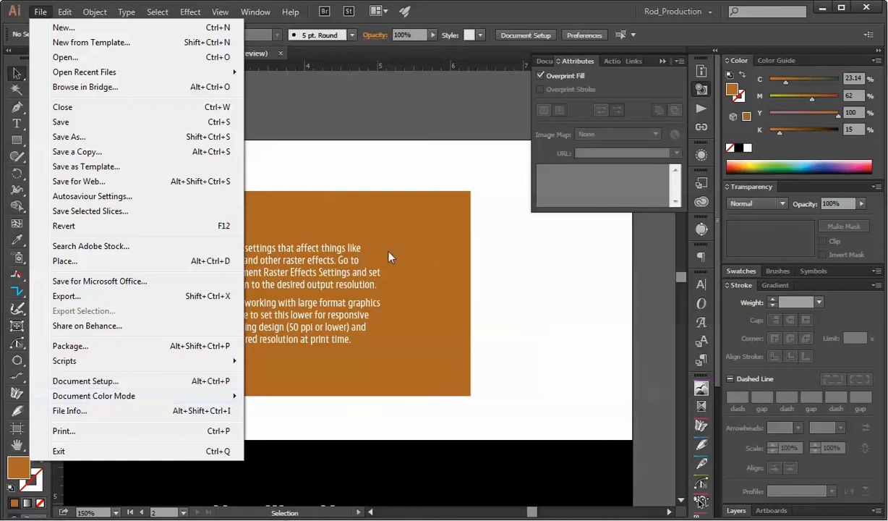
{"action": "left_click", "coordinate": [327, 118]}
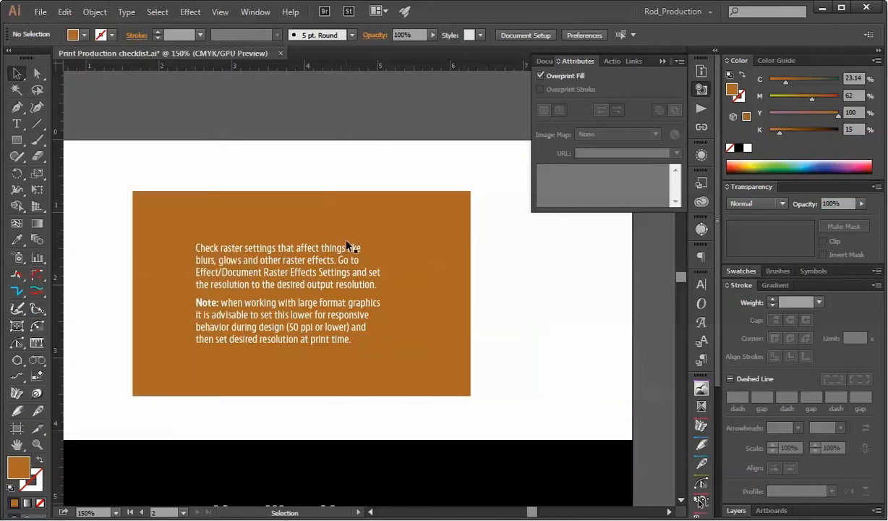
{"action": "left_click", "coordinate": [306, 276]}
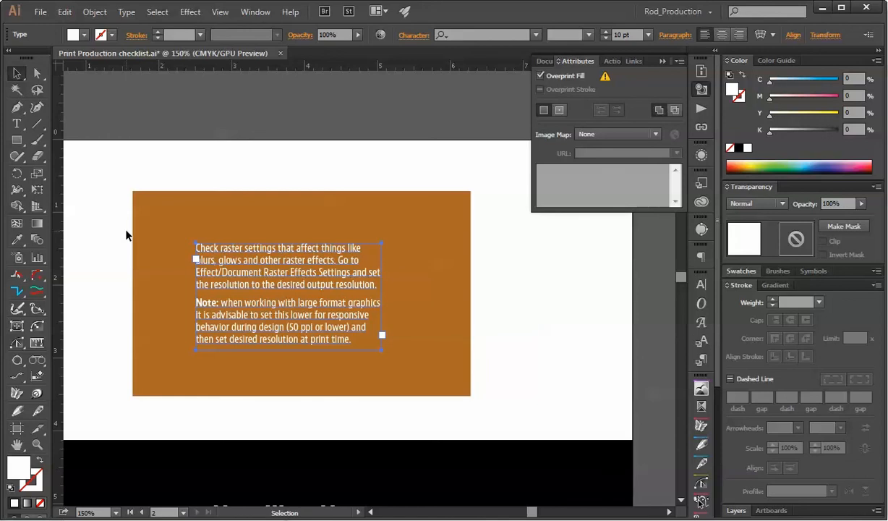
{"action": "left_click", "coordinate": [41, 12]}
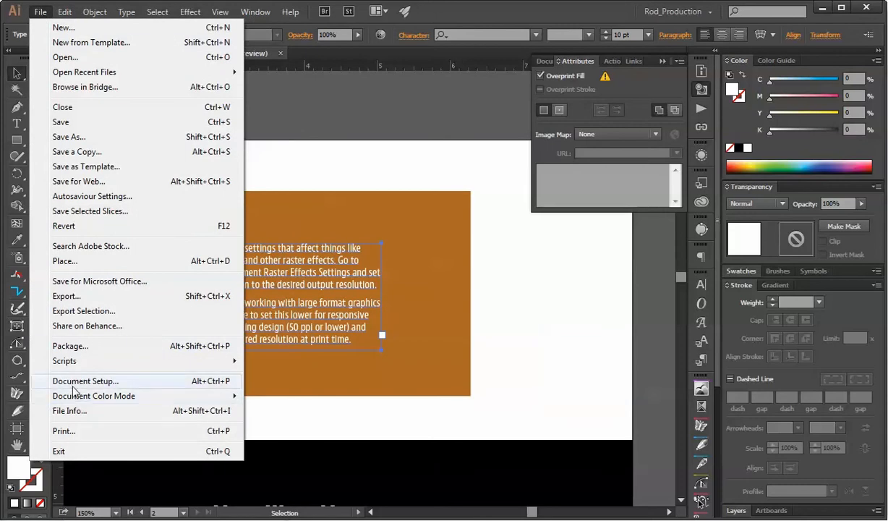
{"action": "left_click", "coordinate": [75, 383]}
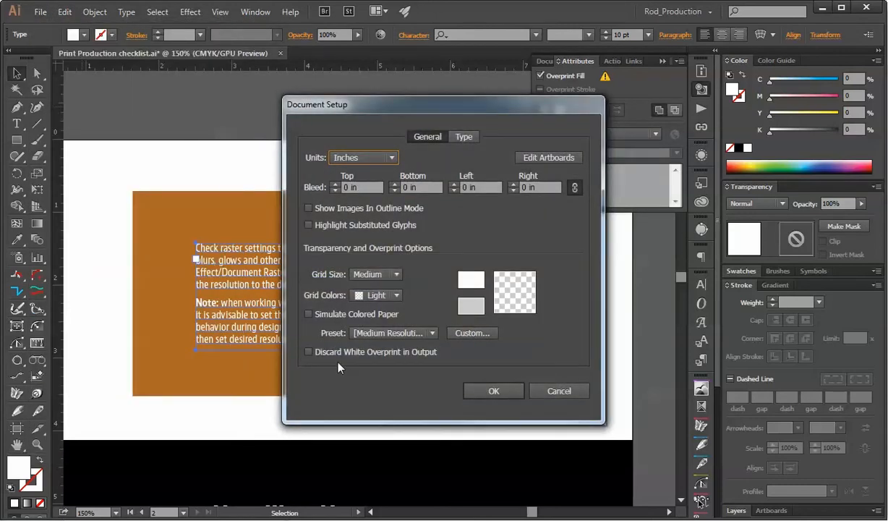
{"action": "left_click", "coordinate": [317, 353]}
{"action": "left_click", "coordinate": [490, 391]}
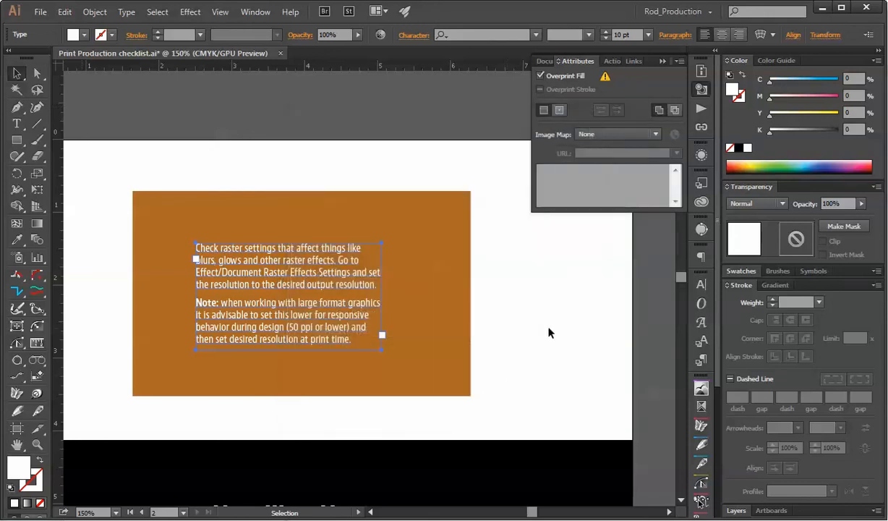
Step: Deselect the paragraph, check the Discard White Overprint in Output option in the document setup and cancel the dialog
{"action": "left_click", "coordinate": [545, 354]}
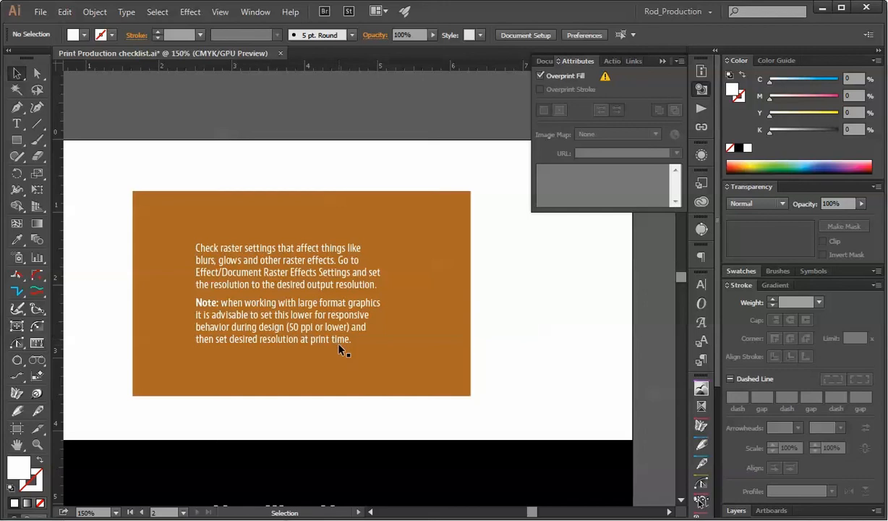
{"action": "left_click", "coordinate": [41, 12]}
{"action": "left_click", "coordinate": [112, 382]}
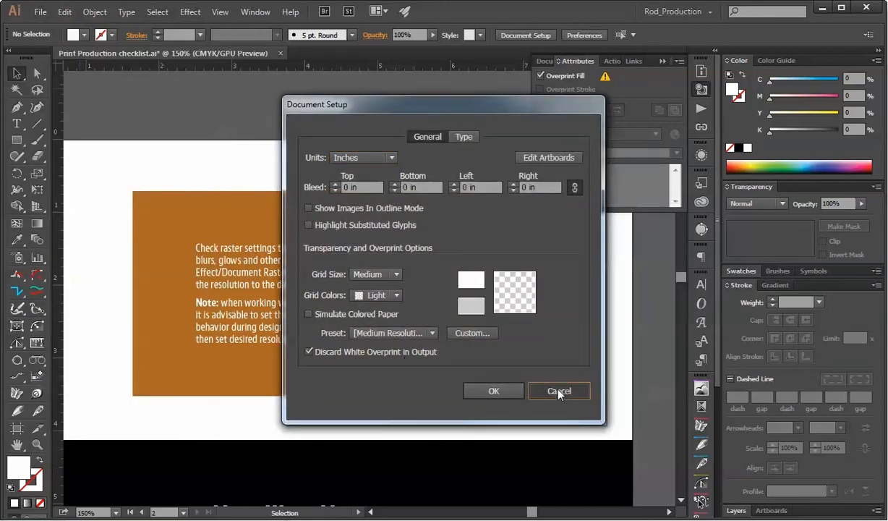
{"action": "left_click", "coordinate": [557, 392]}
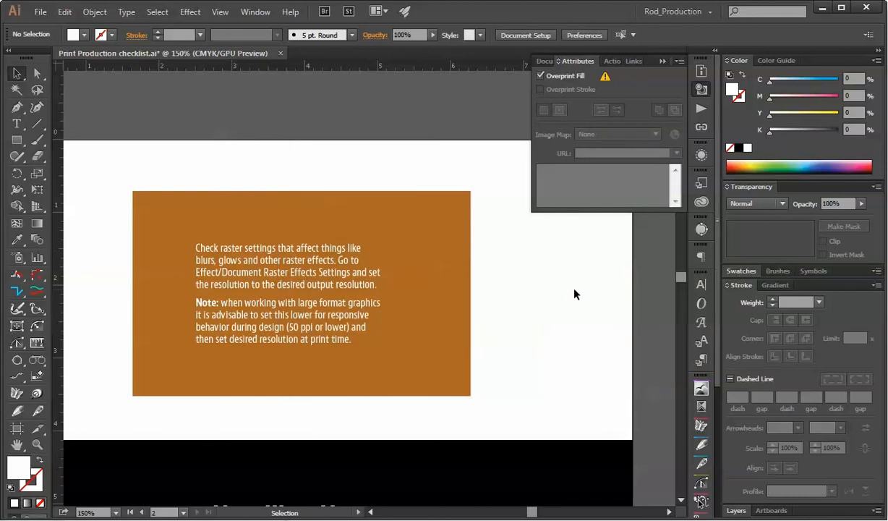